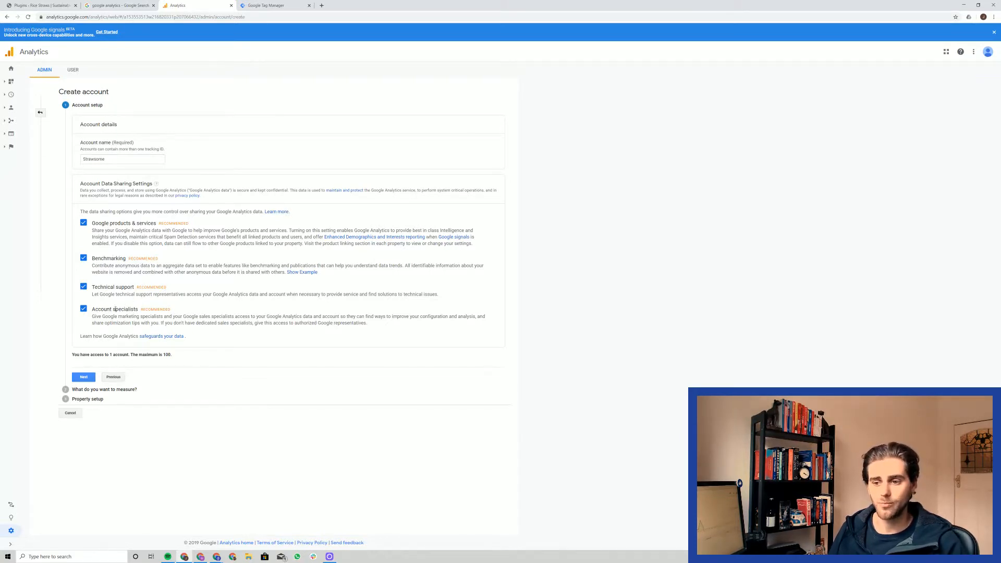
- Continue the account setup with Web as the item to measure and name the website Strawsome
click(91, 378)
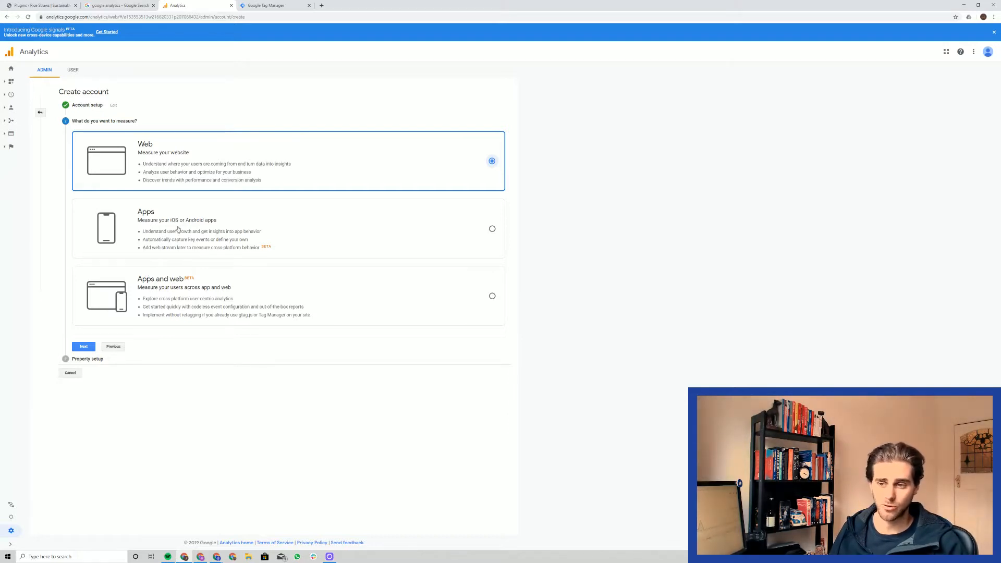
click(89, 347)
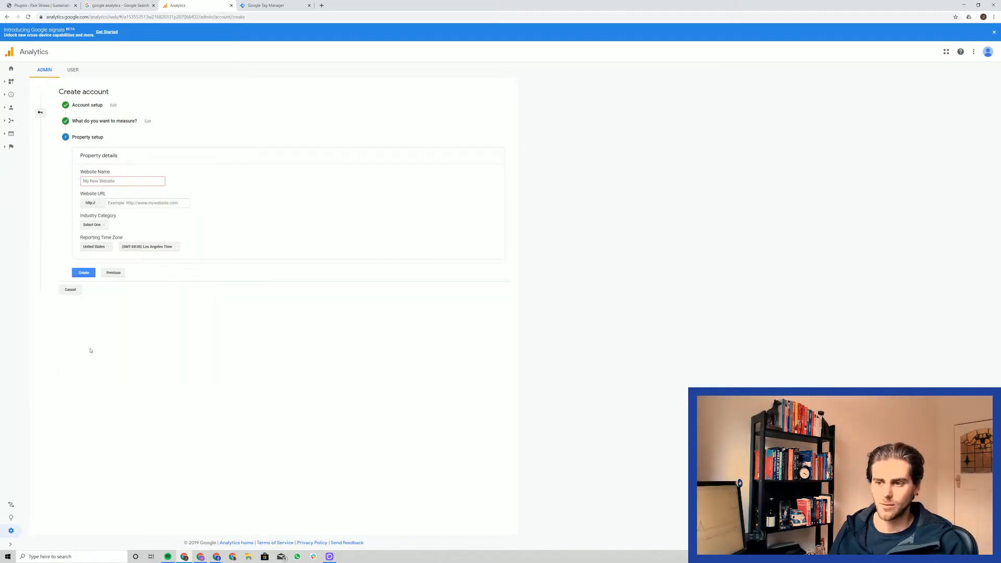
click(121, 185)
text(Strawesome)
key(Tab)
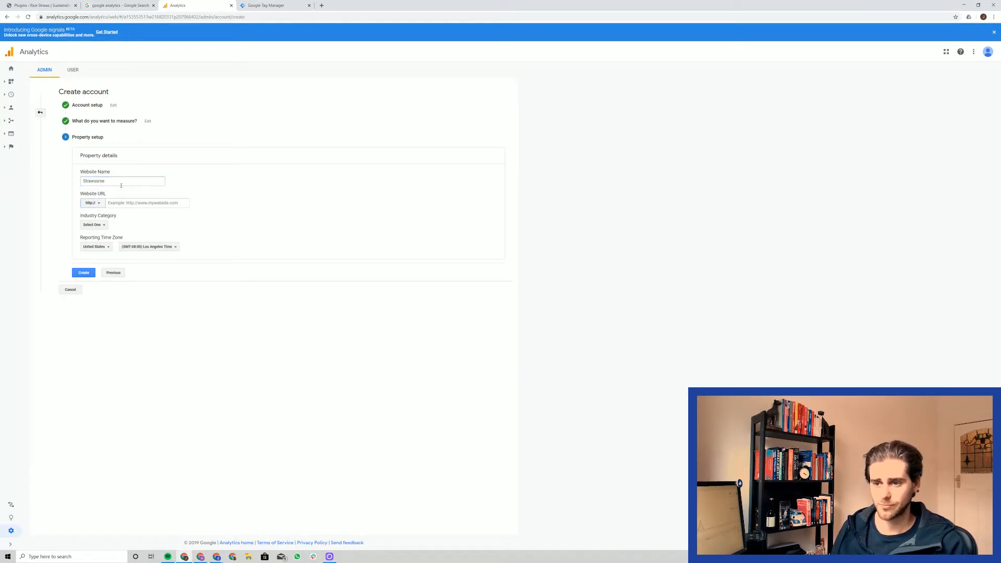
click(93, 204)
click(102, 227)
click(125, 203)
text(strawso.me)
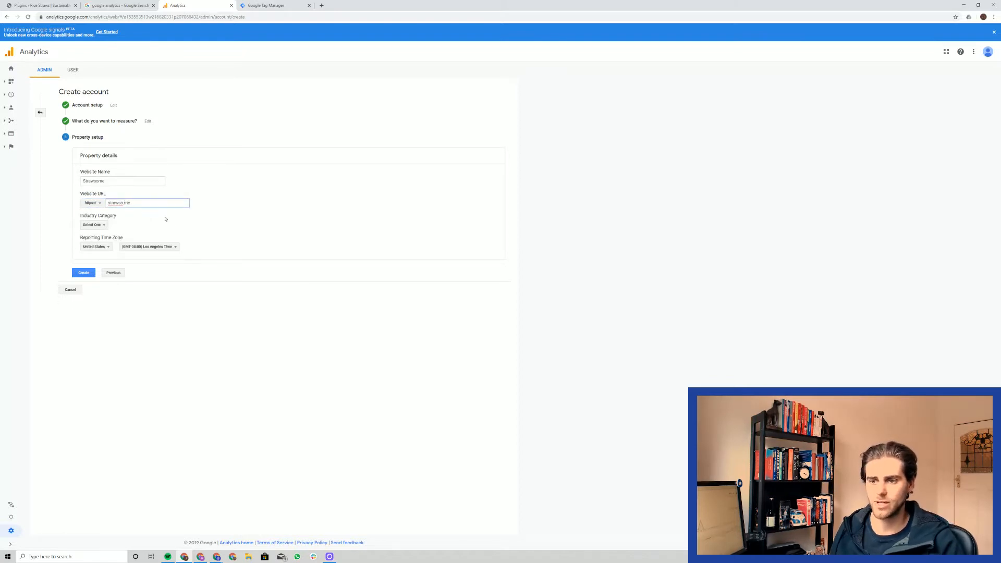
click(166, 219)
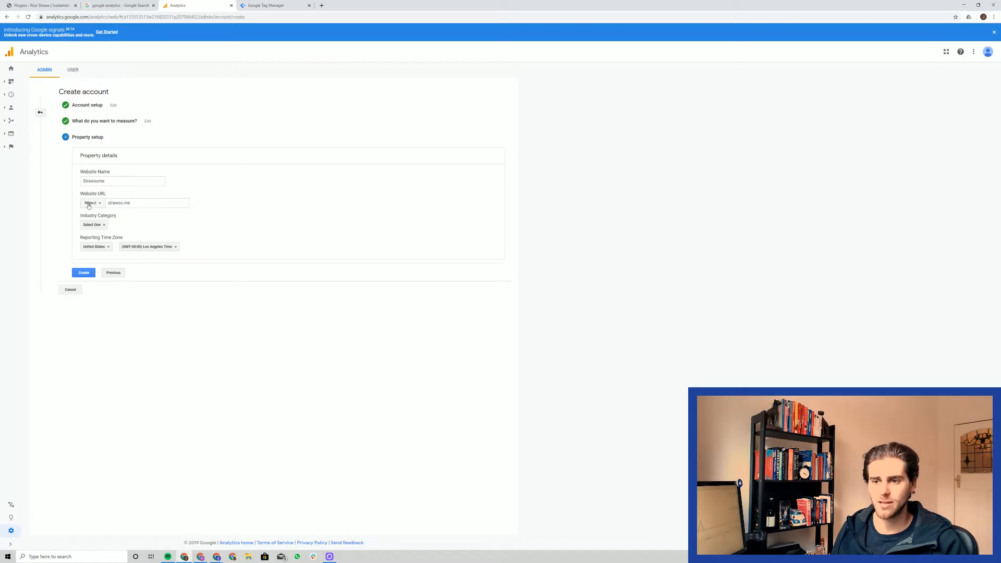
- Set the property's industry category to Arts and Entertainment
click(101, 225)
click(109, 248)
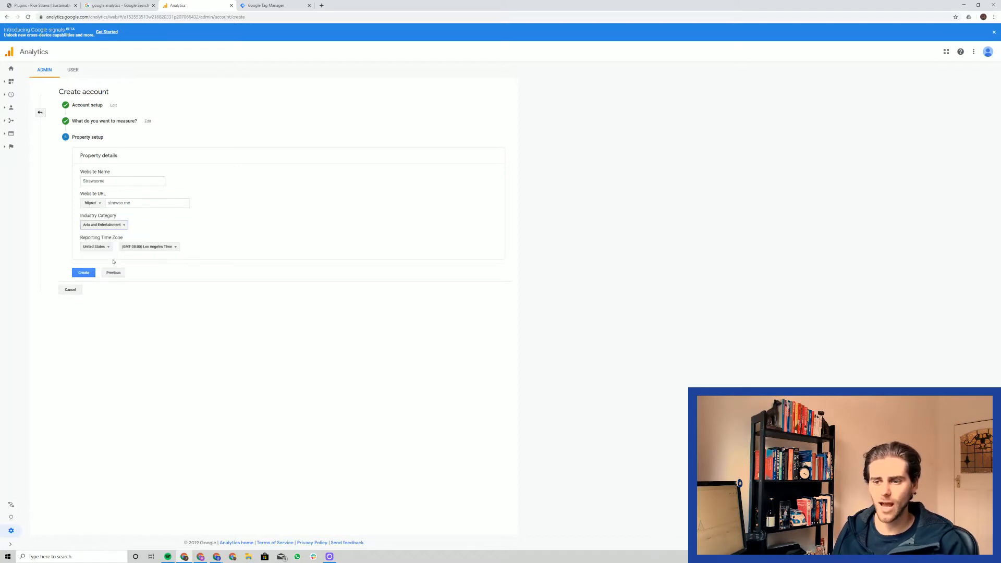
click(98, 251)
click(164, 232)
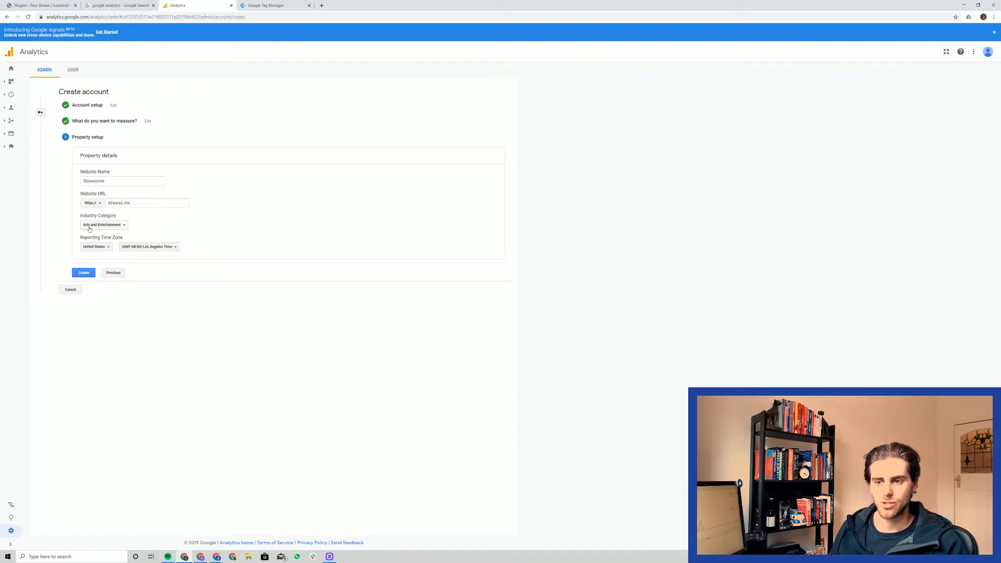
- Create the property, accepting the Data Processing Terms, the Measurement Controller-Controller Data Protection Terms and the service agreement
click(84, 274)
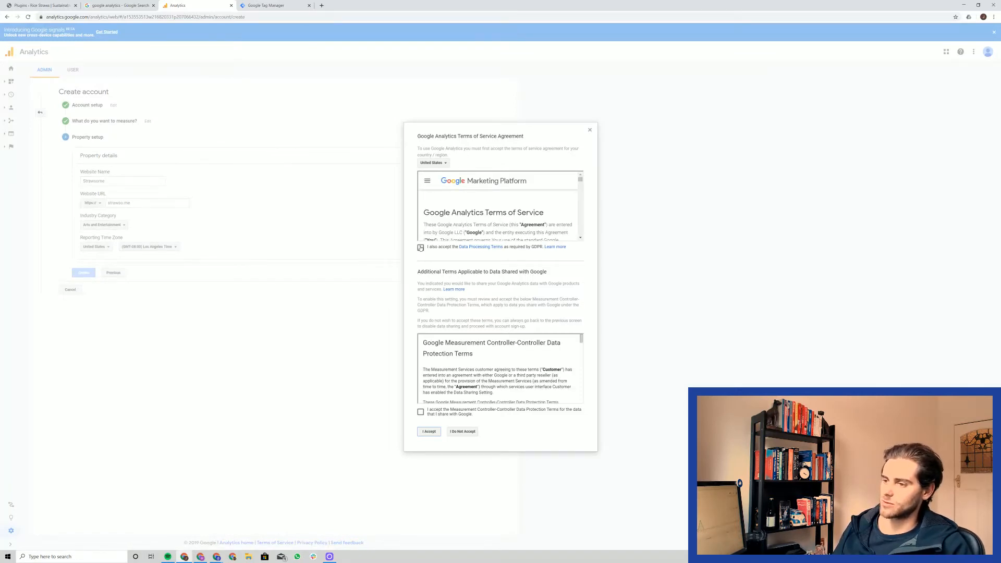
click(420, 247)
scroll(491, 216, down, 5)
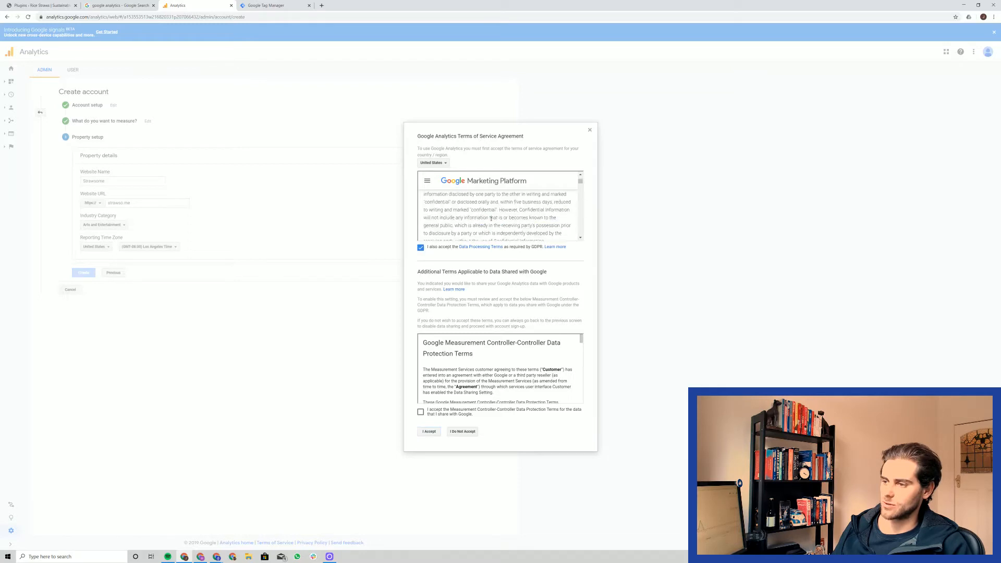
scroll(491, 216, down, 5)
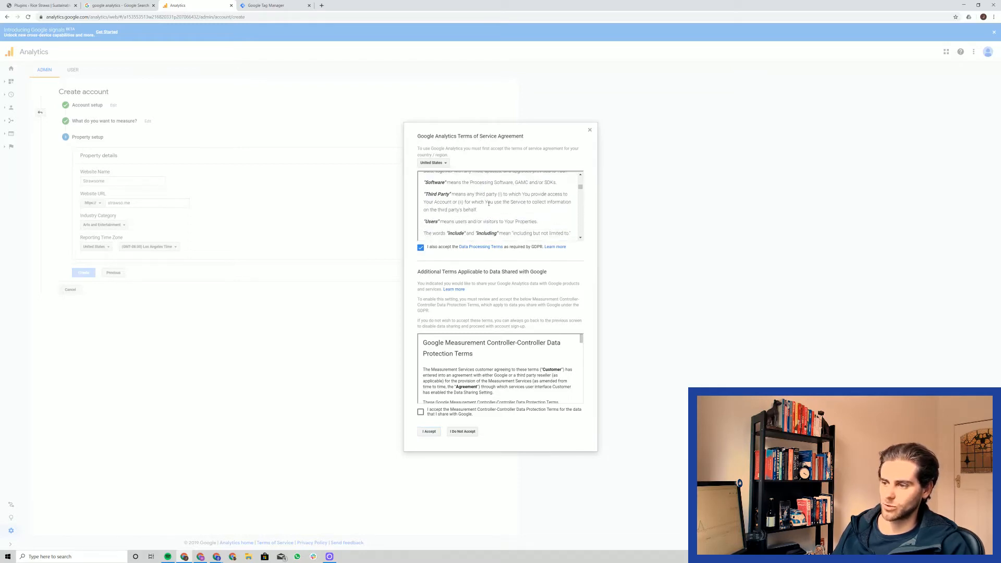
scroll(511, 366, down, 6)
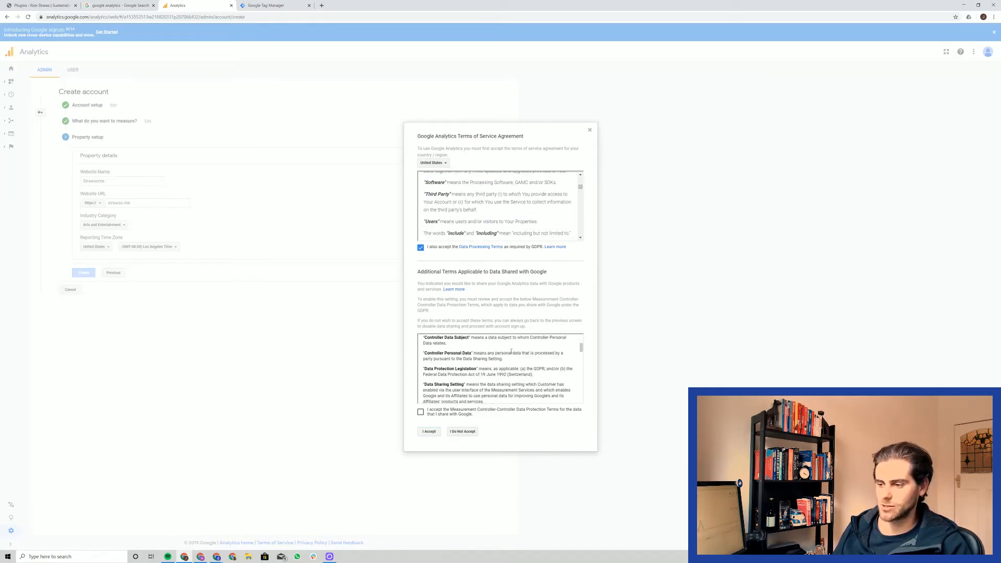
click(421, 413)
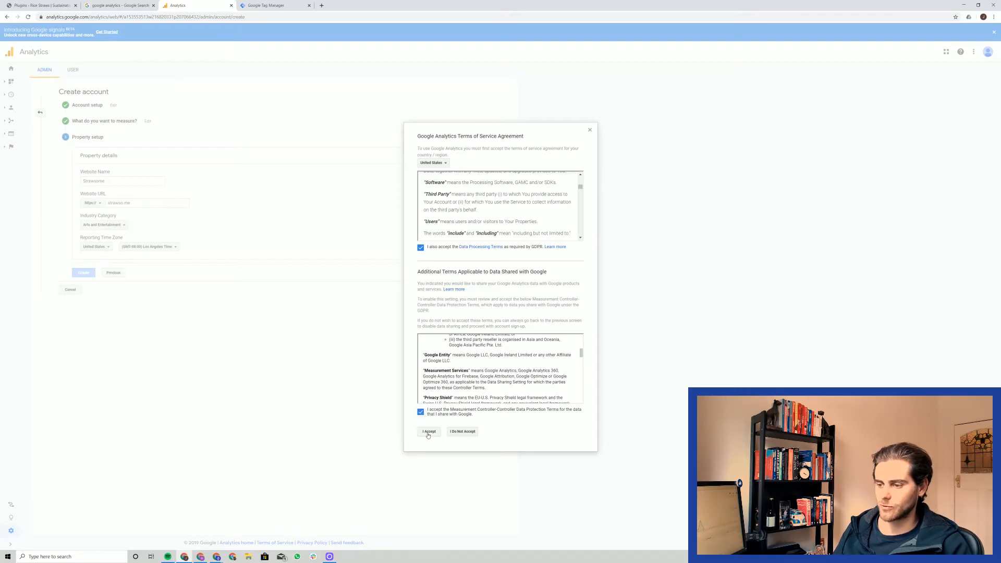
click(429, 432)
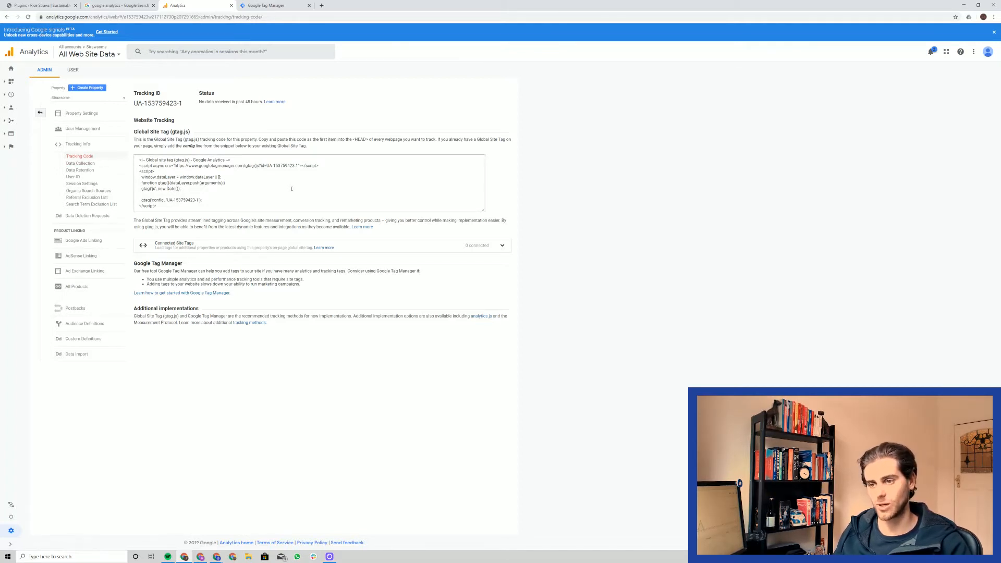
- Examine the Global Site Tag (gtag.js) tracking code by highlighting the whole snippet
click(190, 209)
key(ctrl+a)
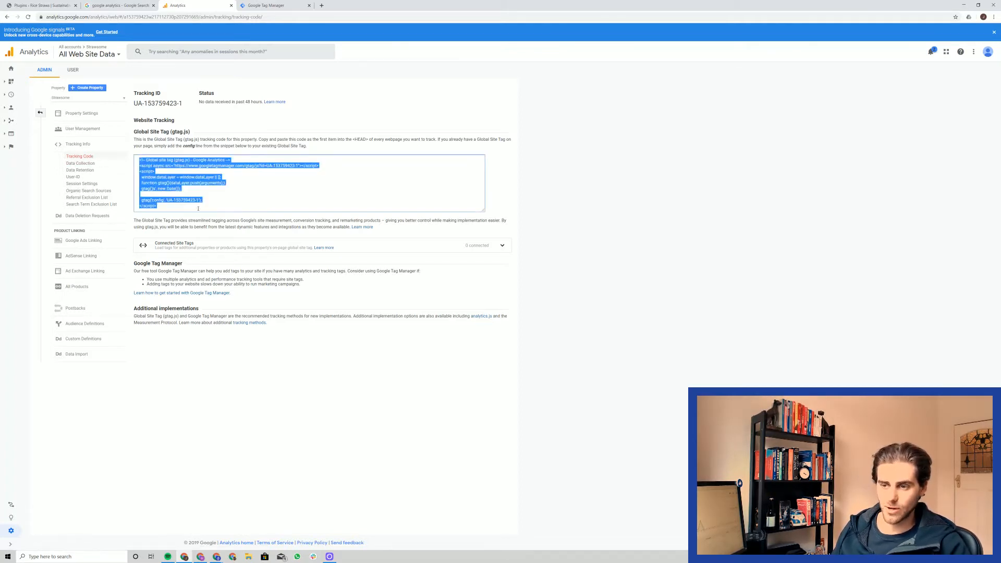
click(224, 160)
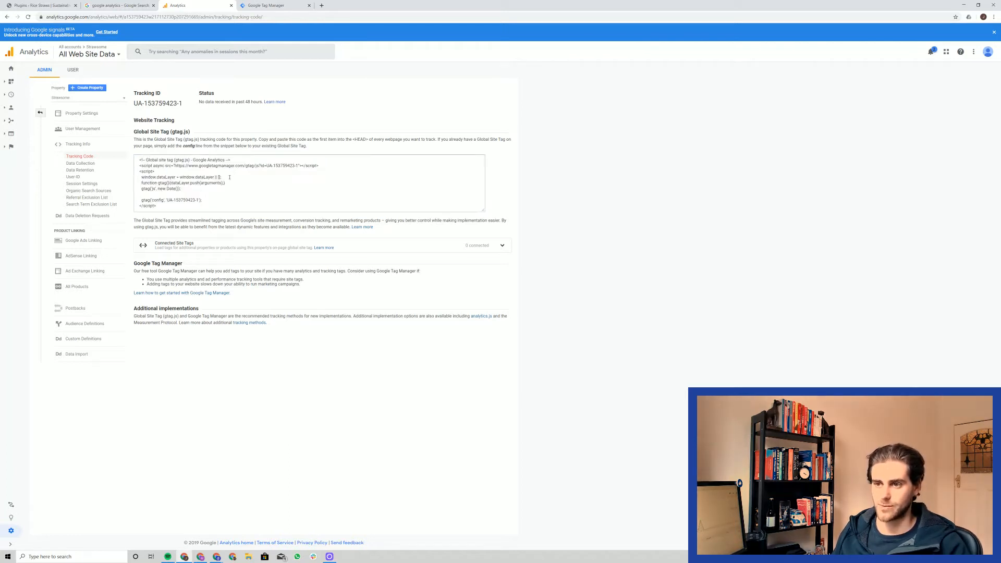
key(ctrl+a)
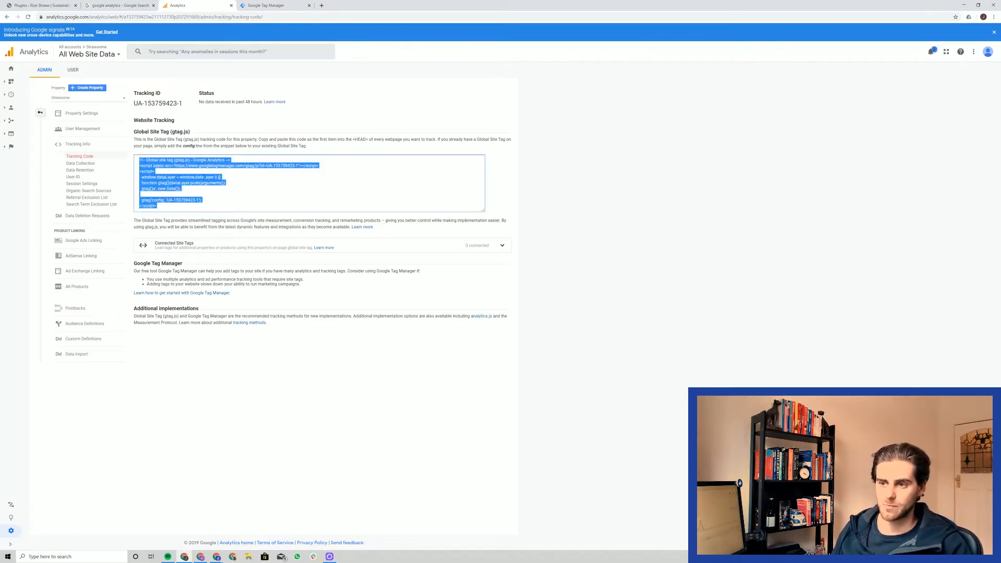
click(217, 183)
key(ctrl+a)
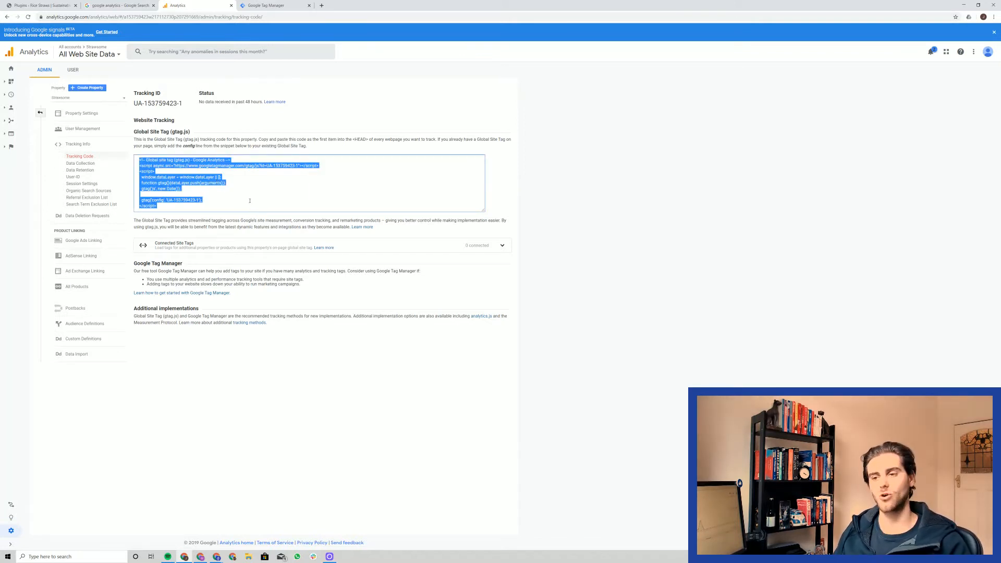
click(289, 136)
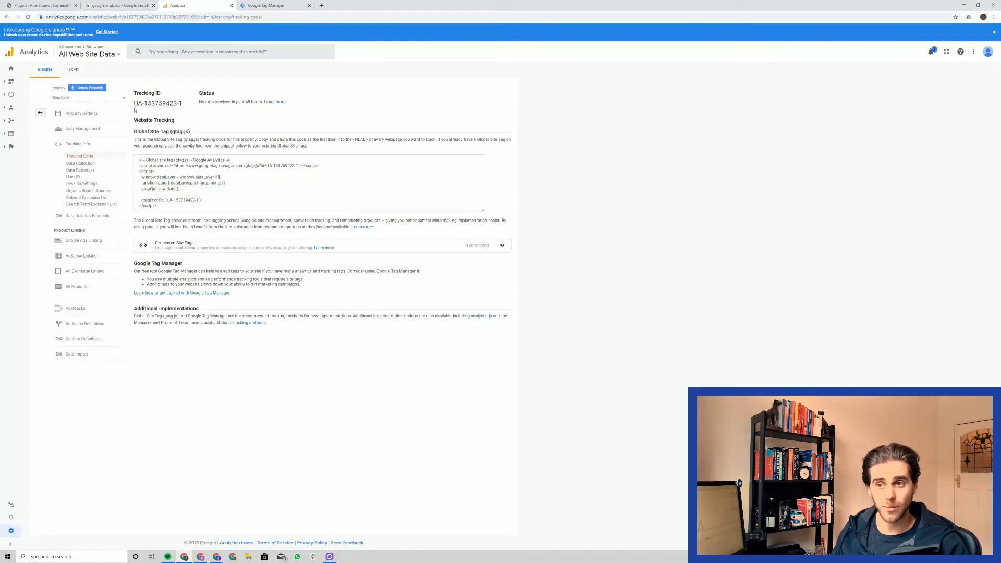
- Copy the new property's tracking ID to the clipboard
drag(134, 103, 182, 103)
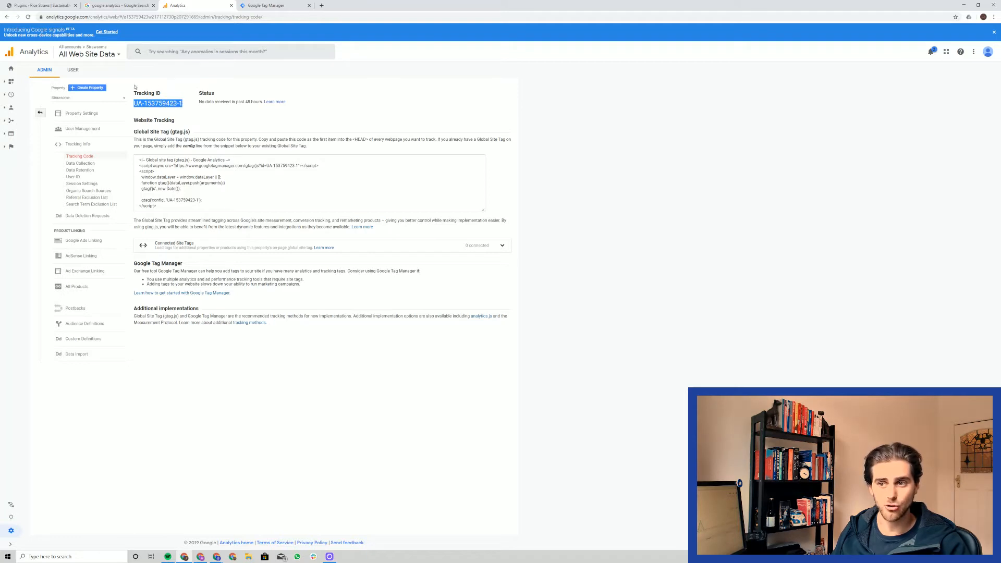
right_click(160, 106)
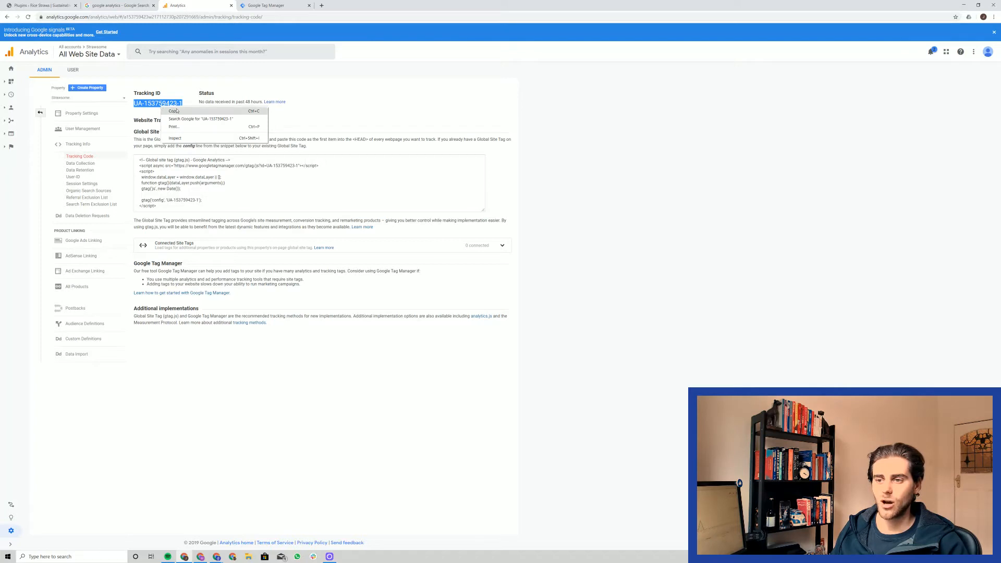
click(178, 111)
click(178, 111)
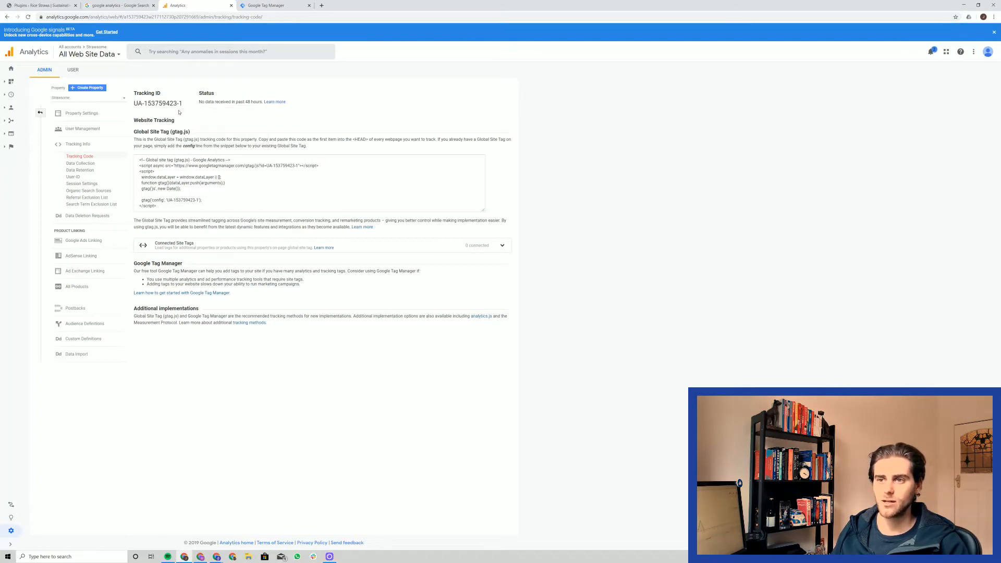
- Switch to Google Tag Manager and start a new tag named Google Analytics Tag
click(257, 7)
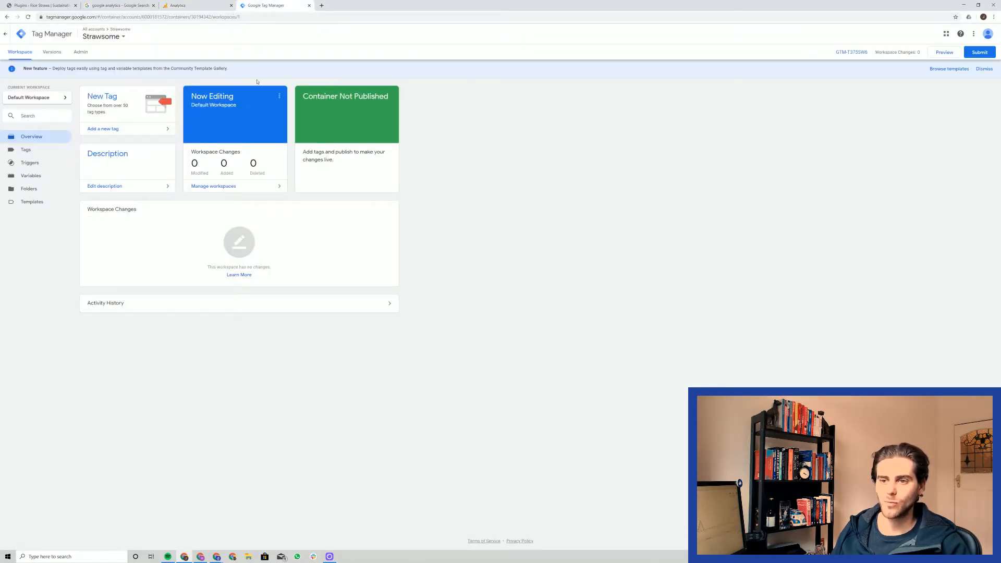
click(29, 151)
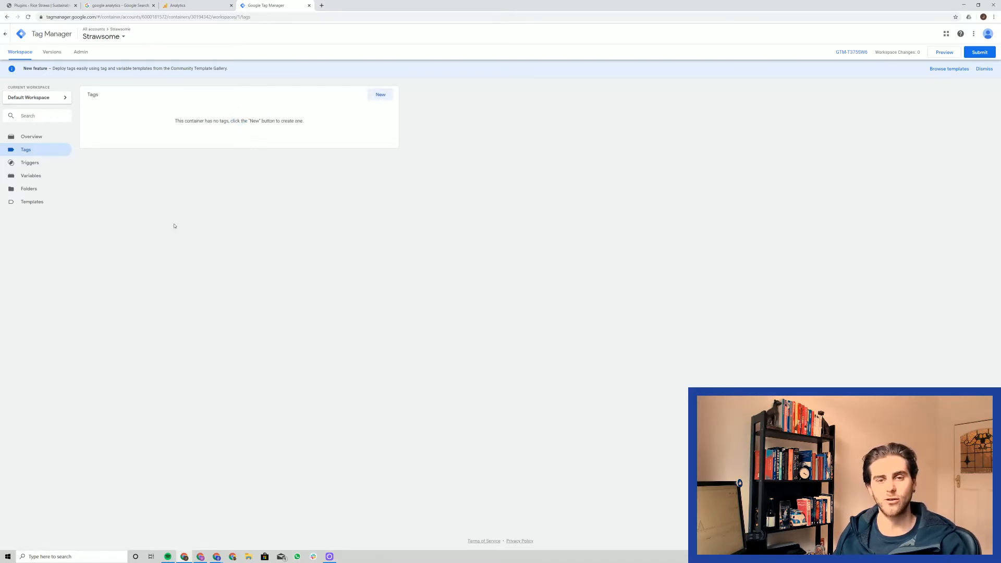
click(381, 97)
click(395, 35)
text(Goog)
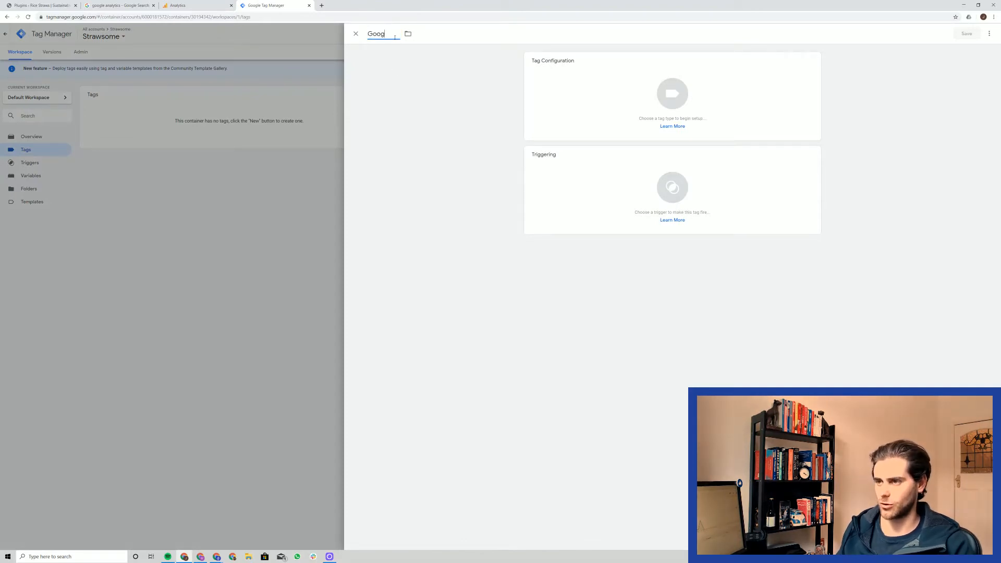
text(le Analytics Tag)
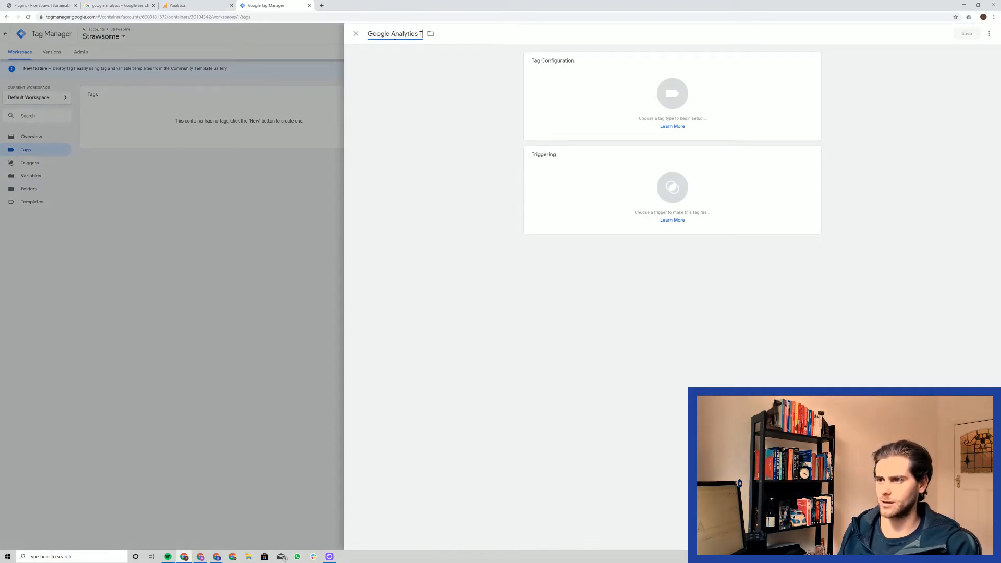
click(425, 89)
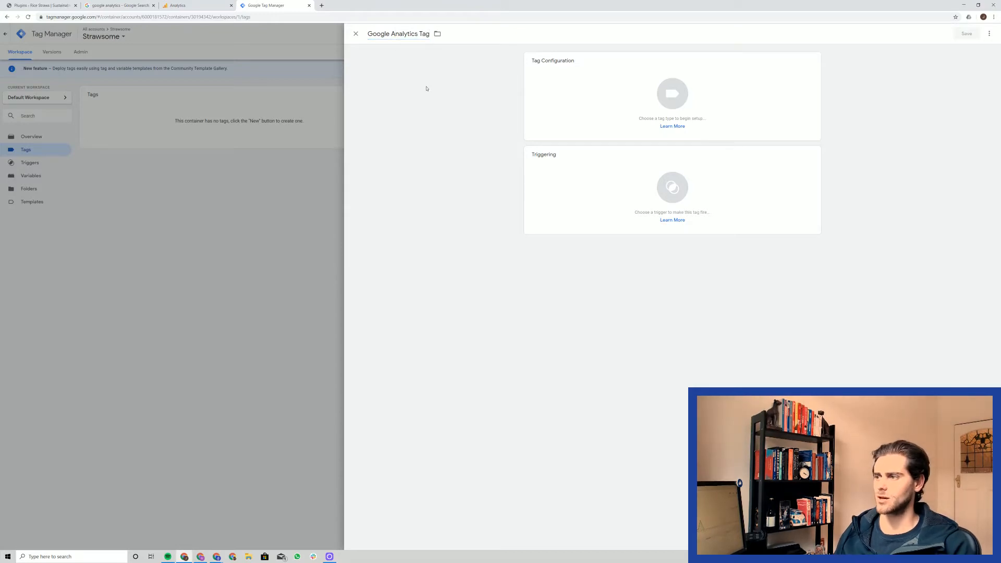
- Configure the tag as Google Analytics: Universal Analytics with Page View as its track type
click(610, 92)
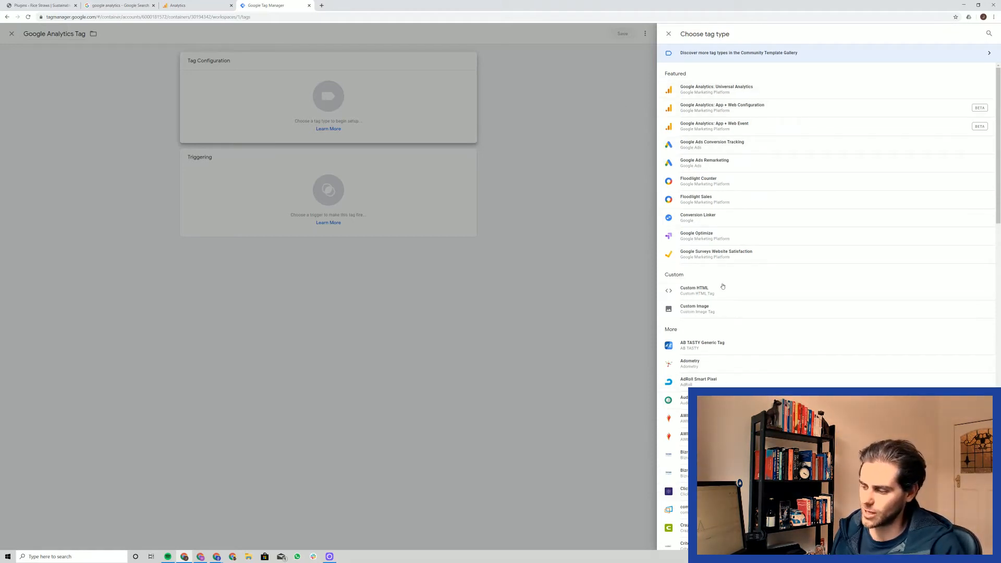
click(737, 97)
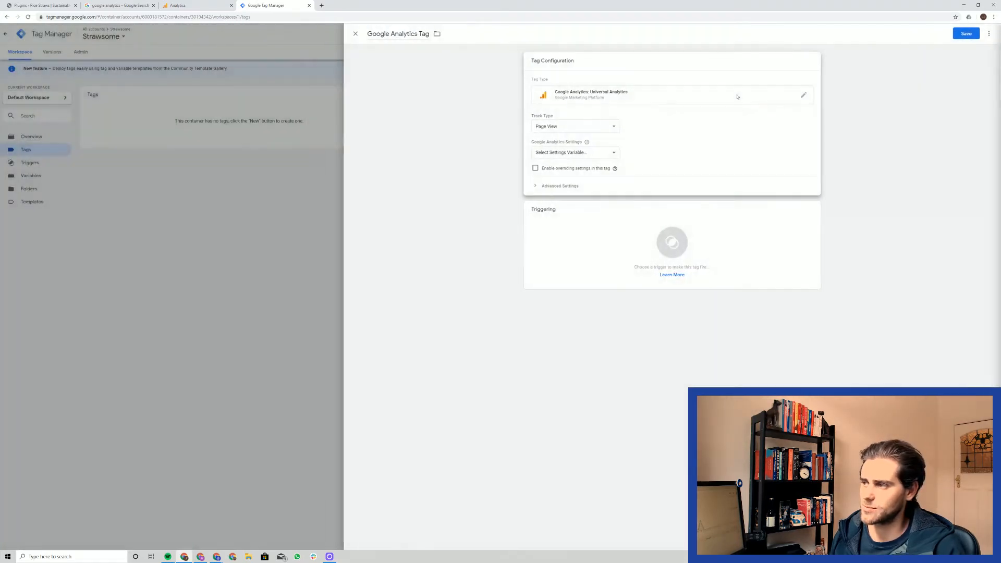
click(614, 127)
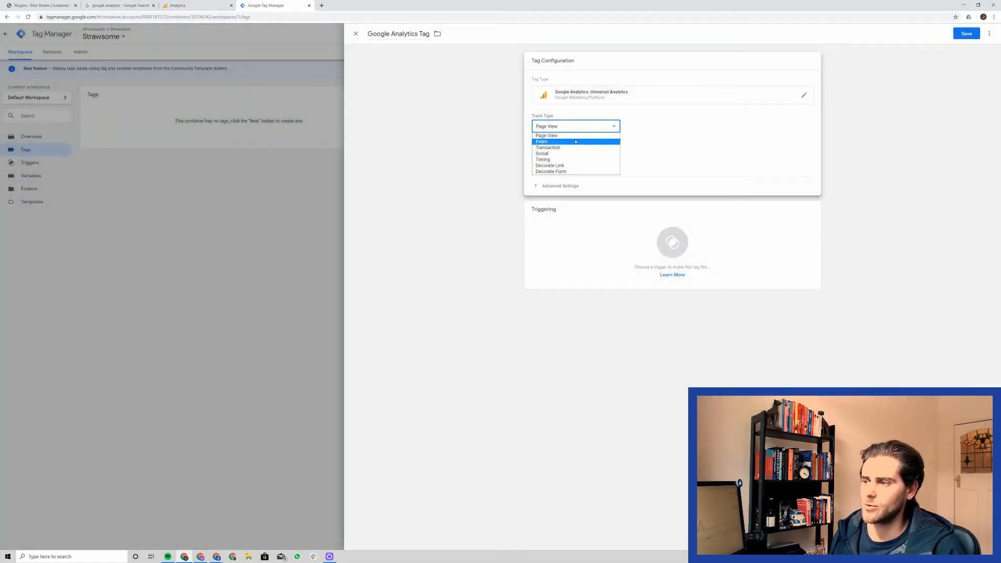
click(546, 138)
click(645, 133)
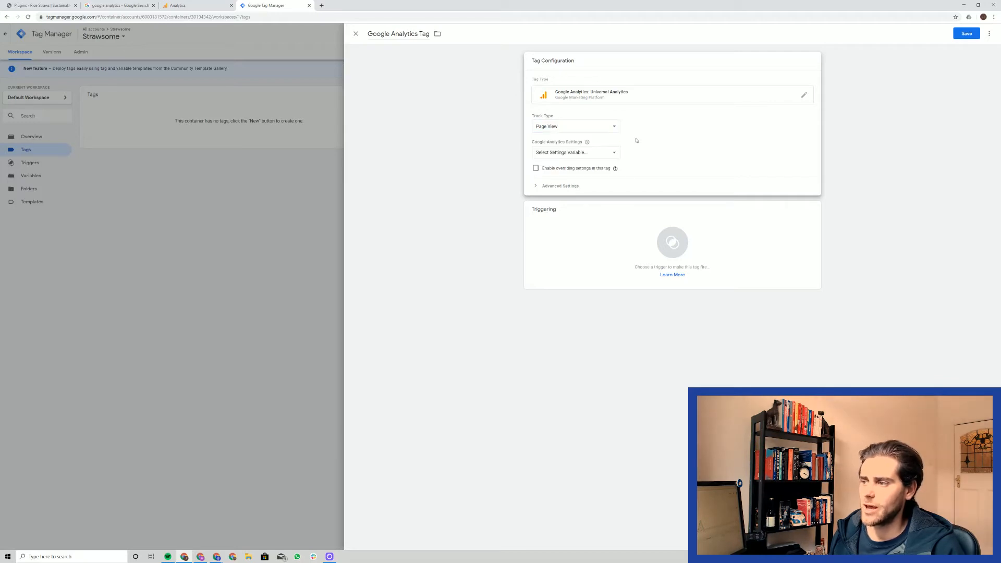
- Start a new Google Analytics settings variable for the tag and name it Tracking ID
click(567, 156)
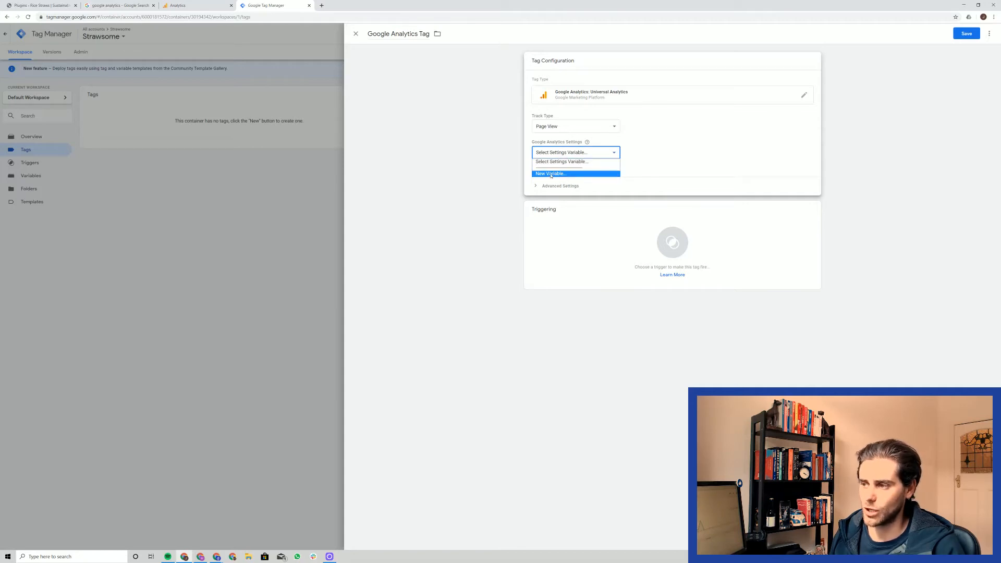
click(550, 173)
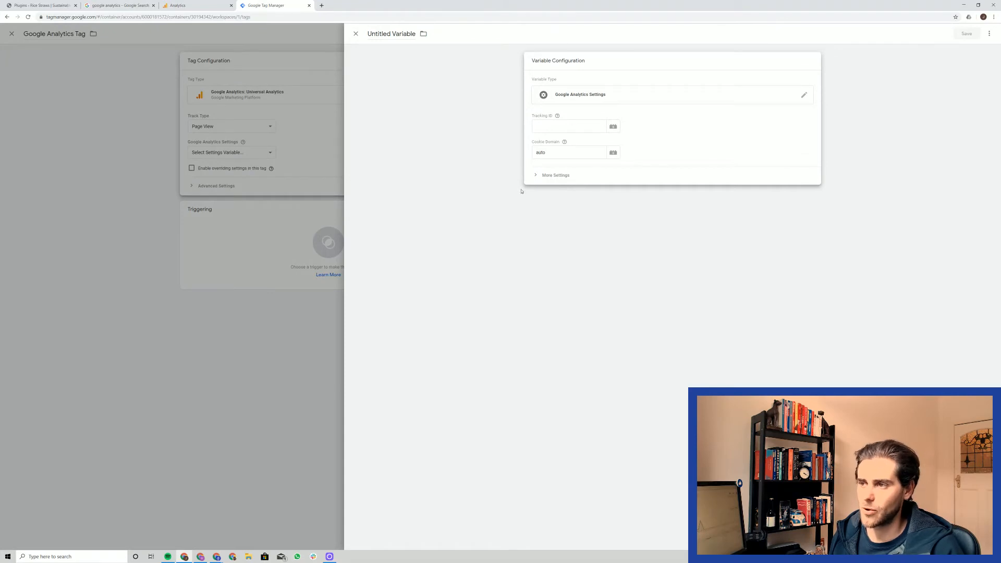
click(384, 34)
text(T)
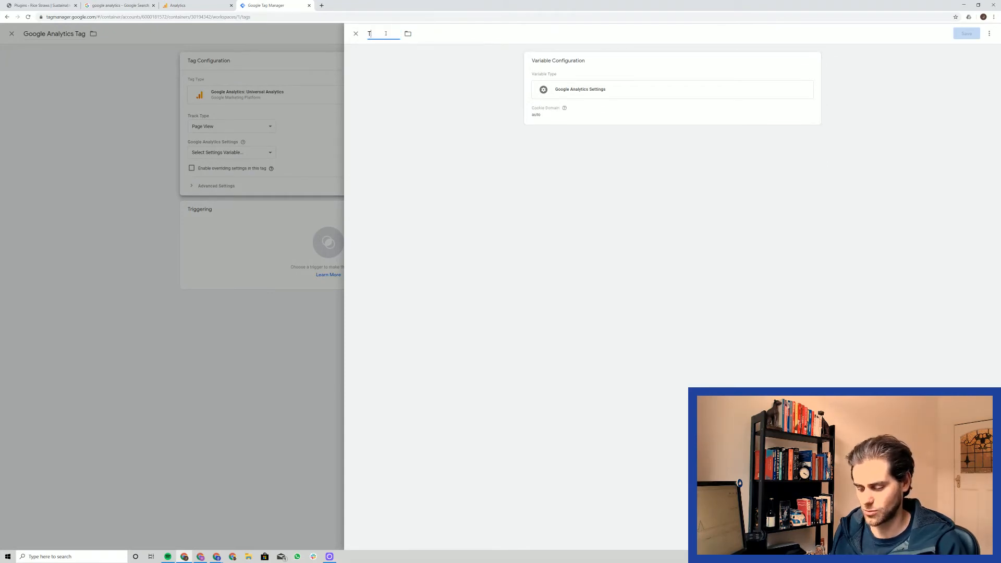
text(racking ID)
click(510, 99)
- Paste the copied tracking ID into the Google Analytics settings variable and save the variable
click(608, 86)
click(561, 125)
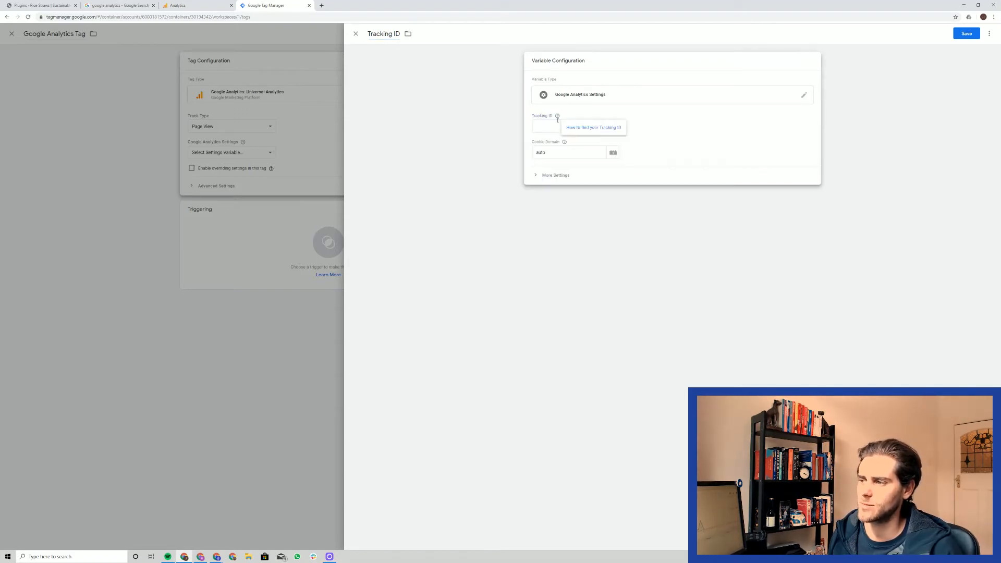
right_click(557, 126)
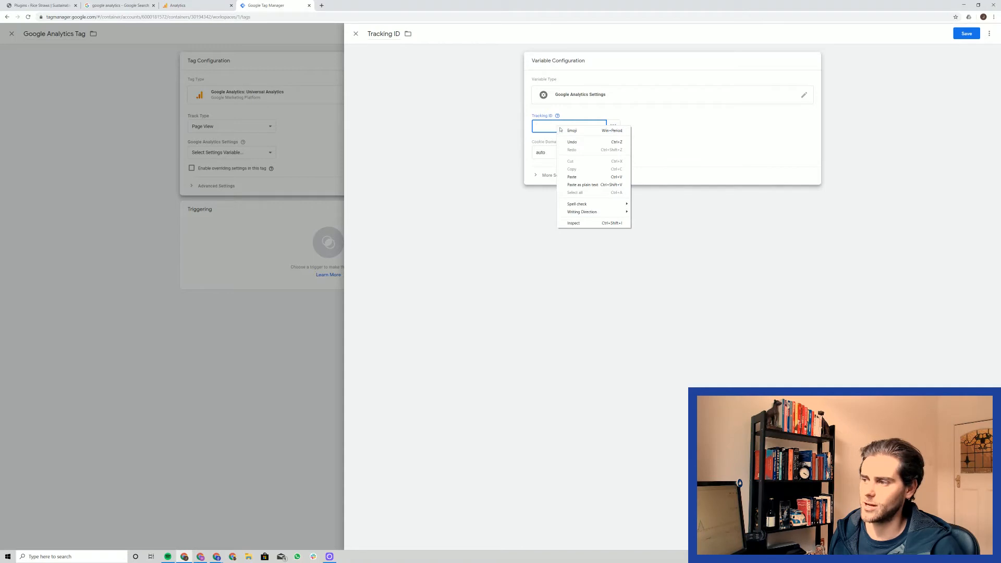
click(583, 176)
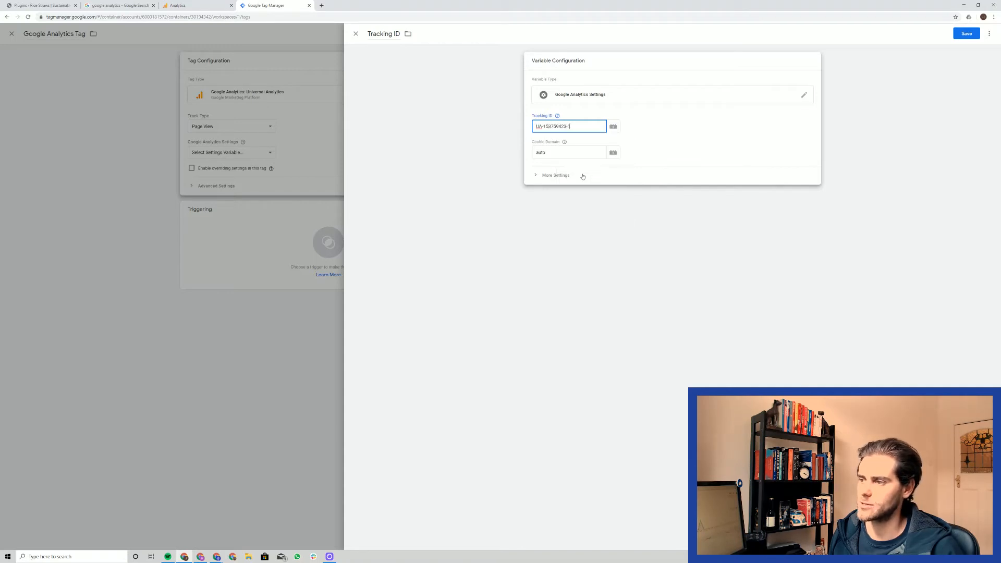
click(929, 137)
click(967, 35)
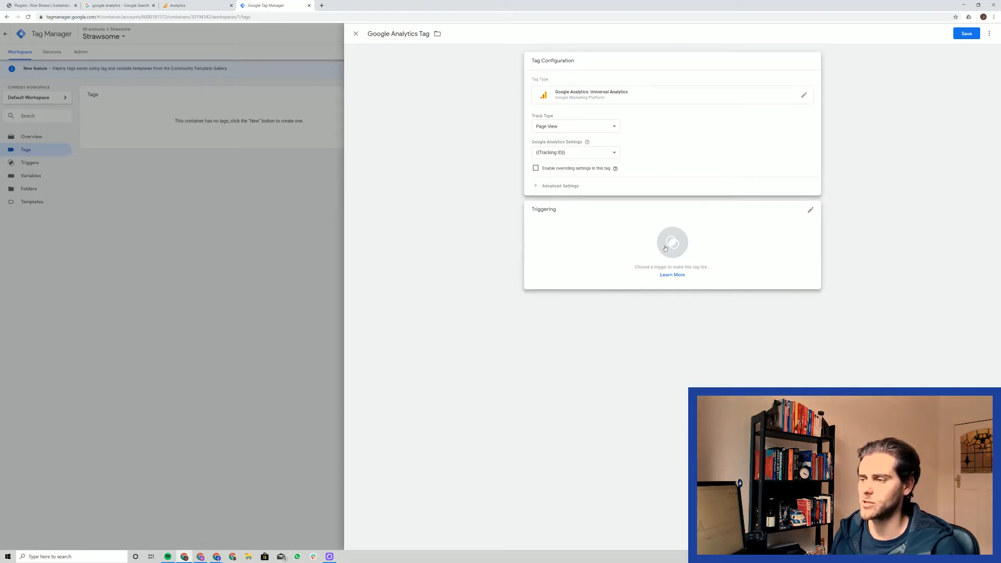
- Add the All Pages page view trigger to the Google Analytics Tag and save the tag
click(600, 258)
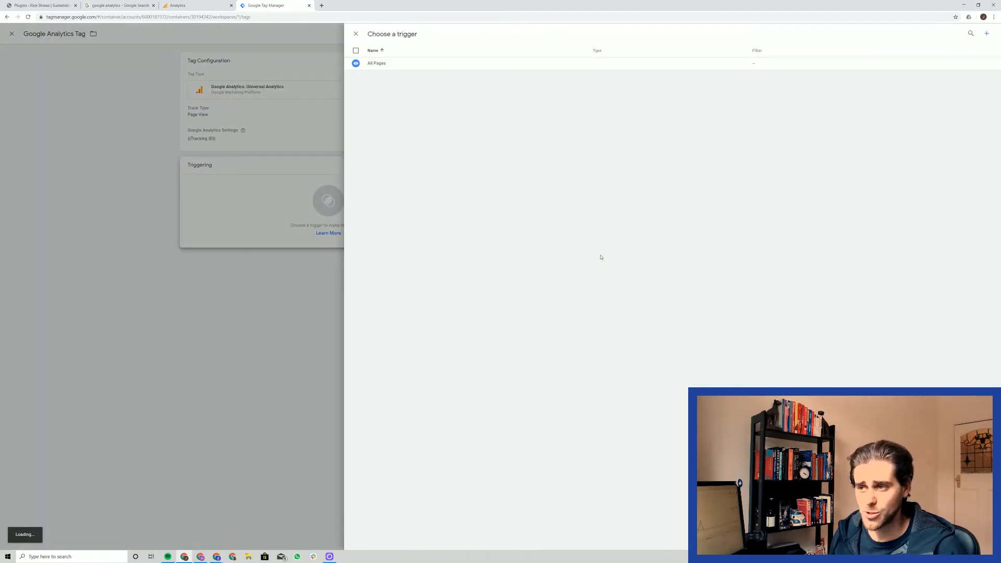
click(563, 68)
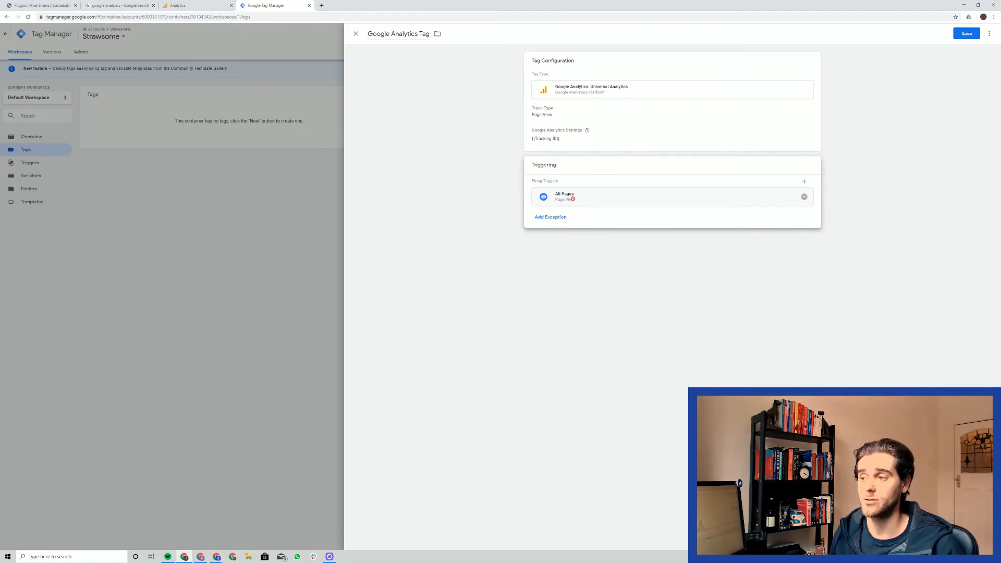
click(855, 87)
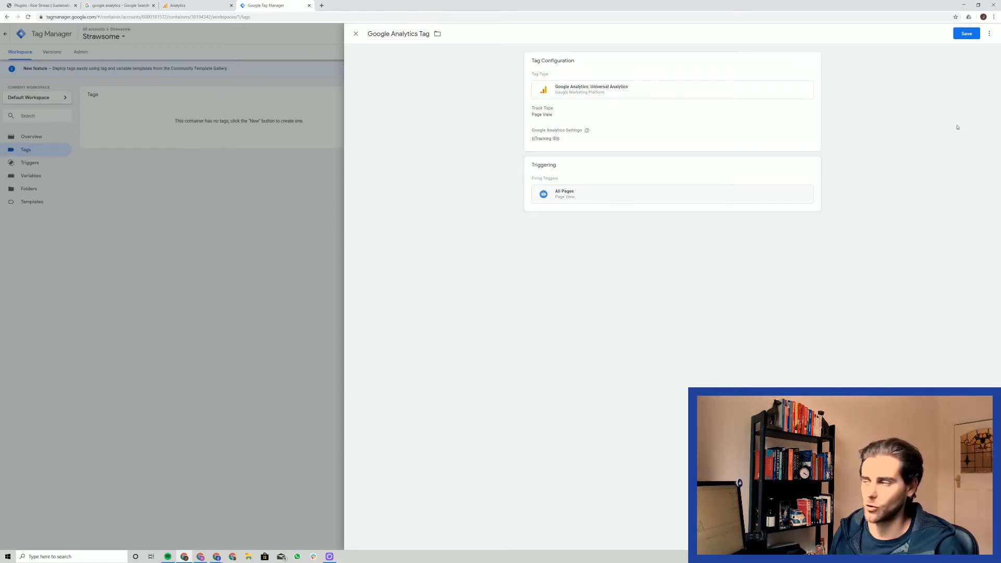
click(969, 38)
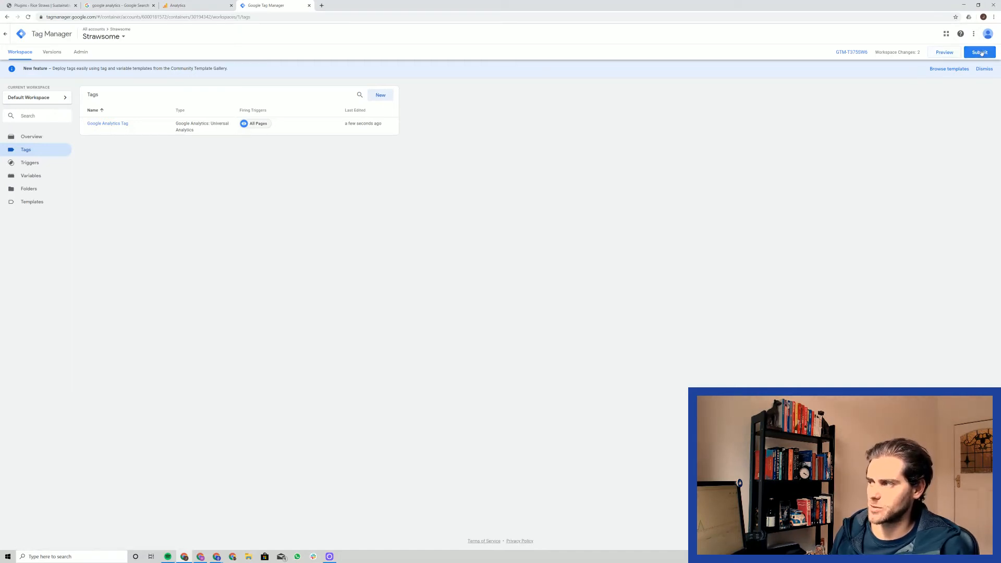
- Preview the default workspace and open strawso.me in a new browser tab
click(953, 52)
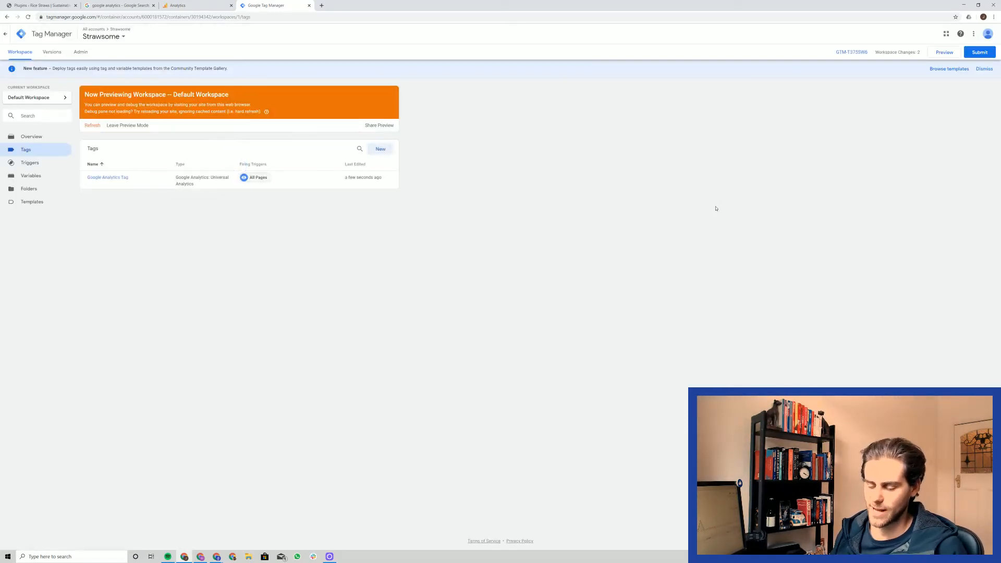
key(ctrl+t)
text(strawso.me)
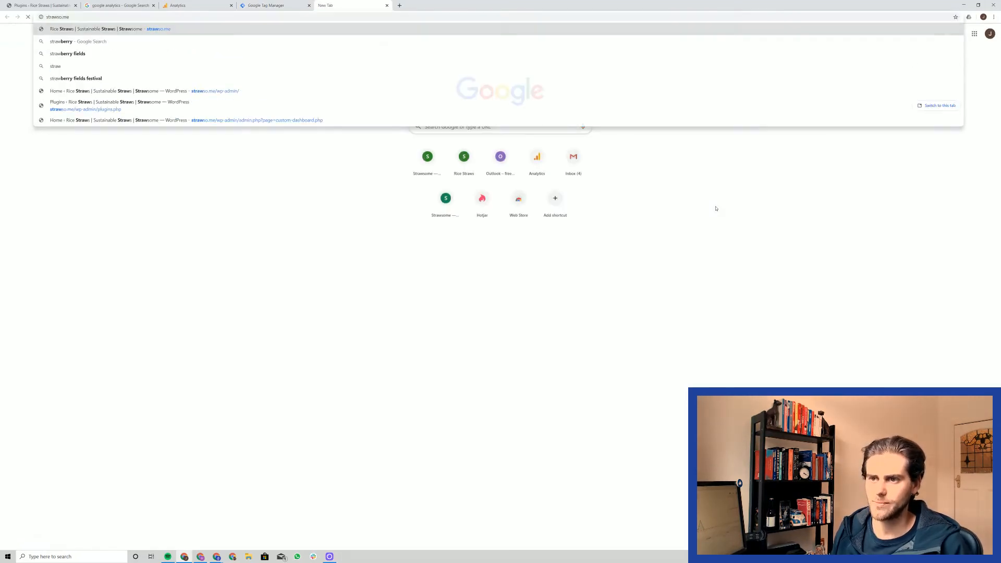
key(Return)
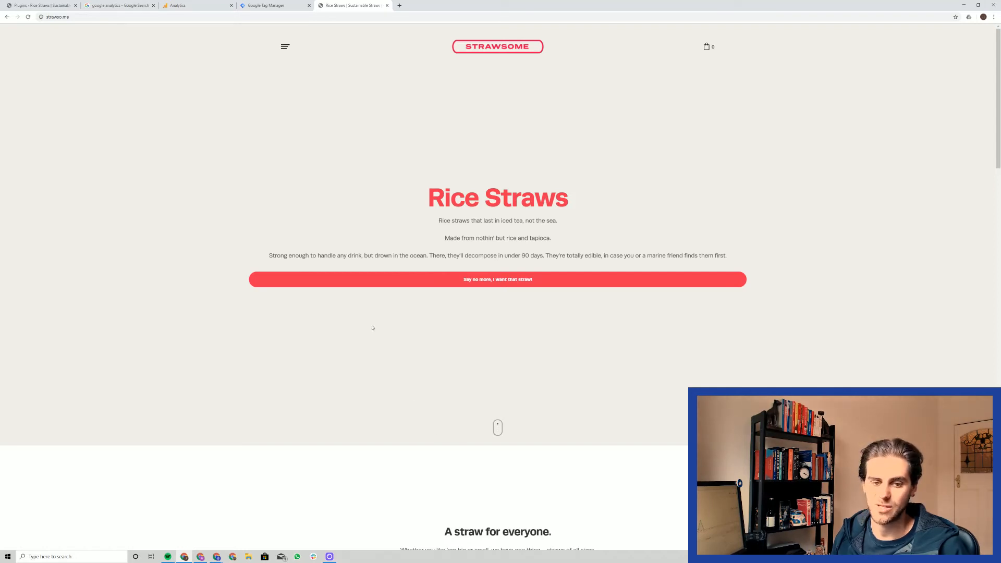
- Return to Google Tag Manager and leave the workspace's preview mode
click(264, 5)
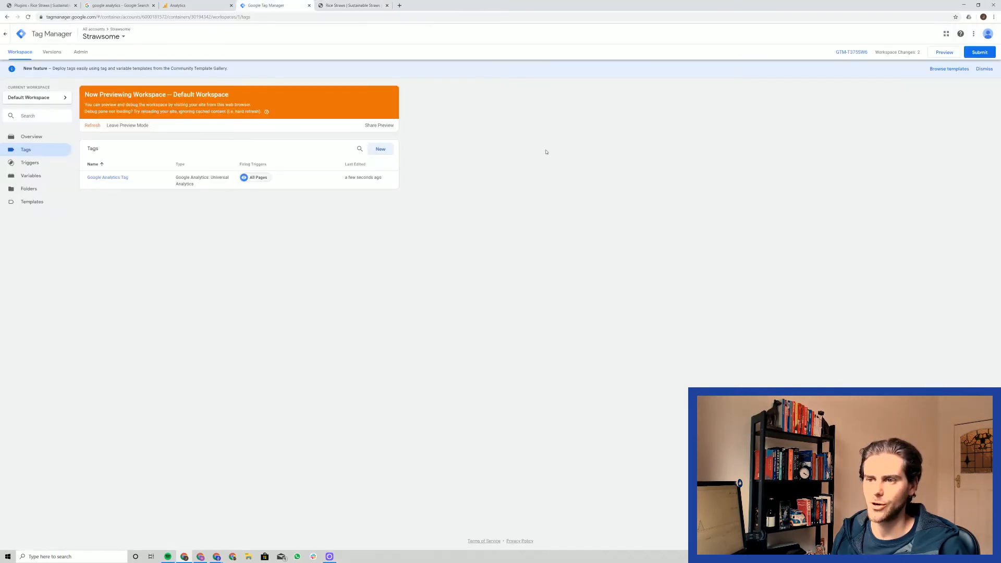
click(116, 125)
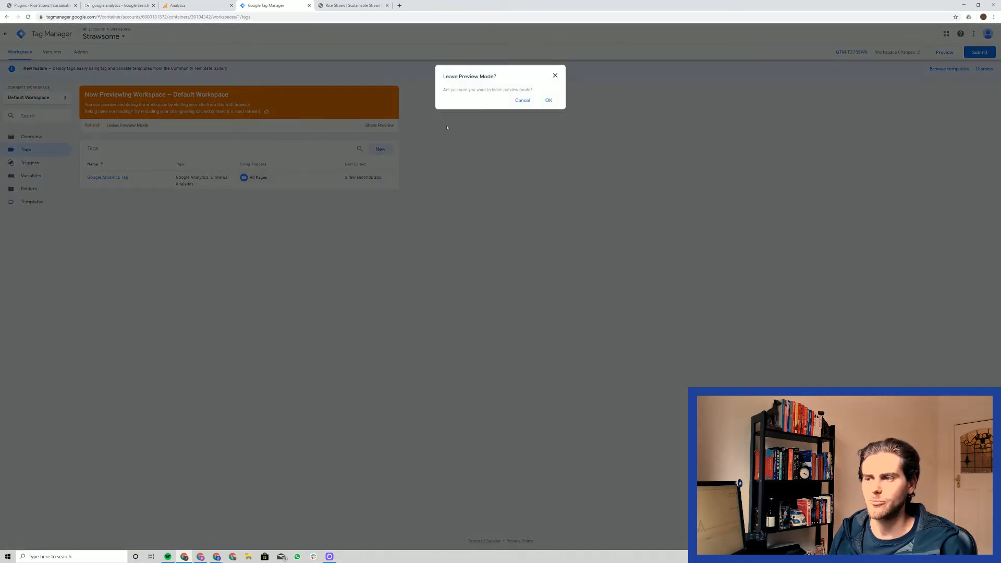
click(548, 101)
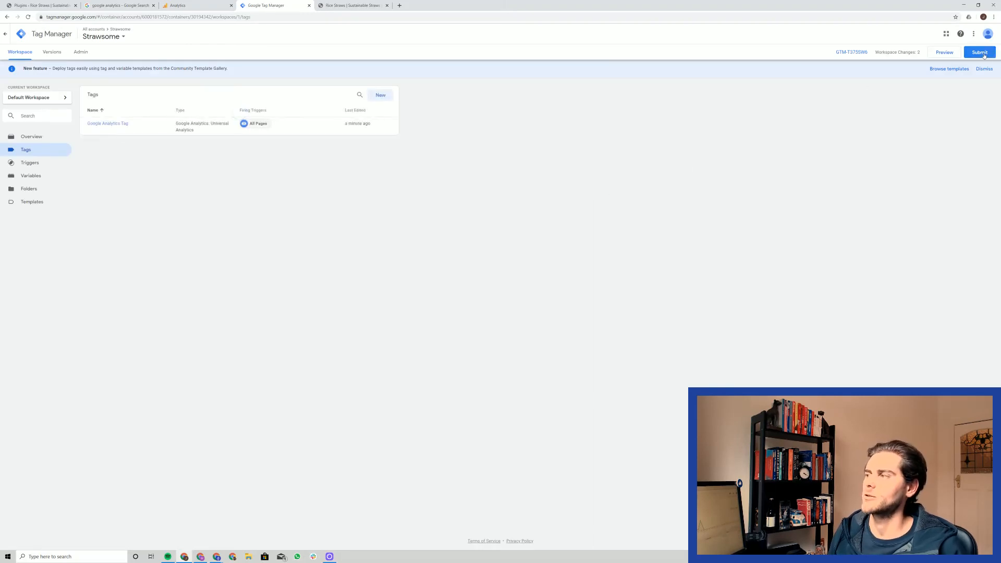
- Start submitting the workspace changes and name the version "Installating Google Analytics"
click(980, 52)
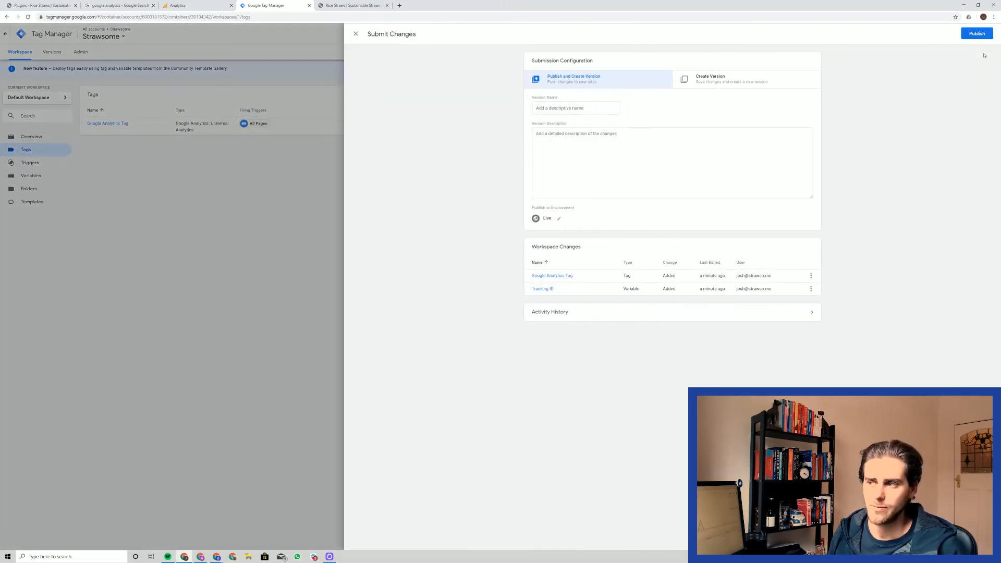
click(578, 109)
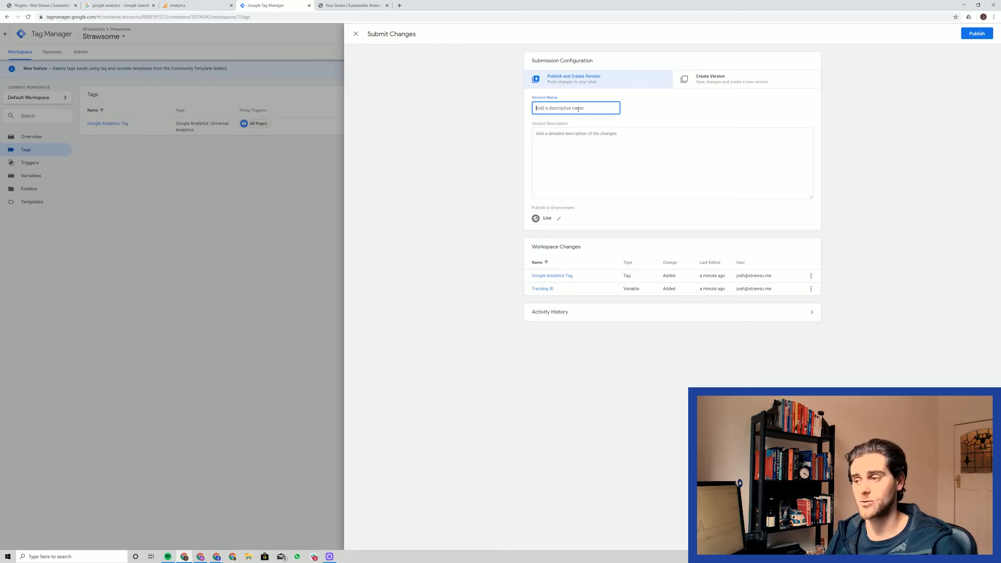
click(480, 318)
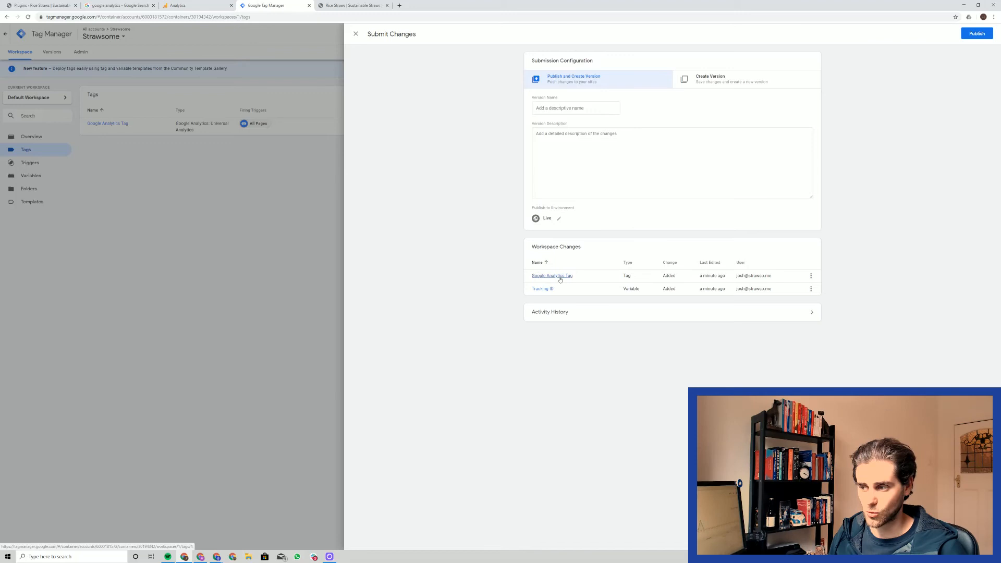
click(558, 108)
text(01)
key(BackSpace)
key(BackSpace)
text(Installing Google)
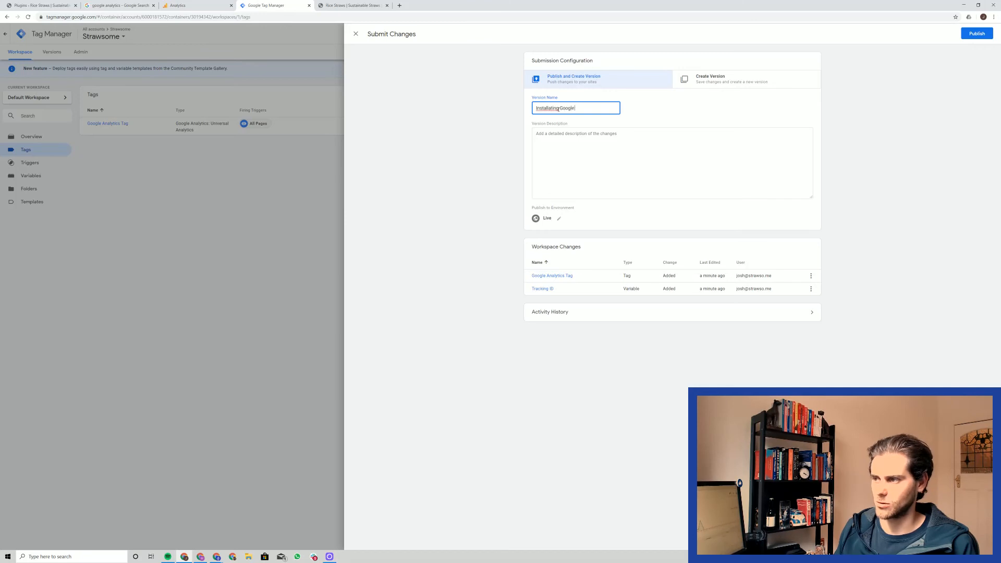
text( Analytis)
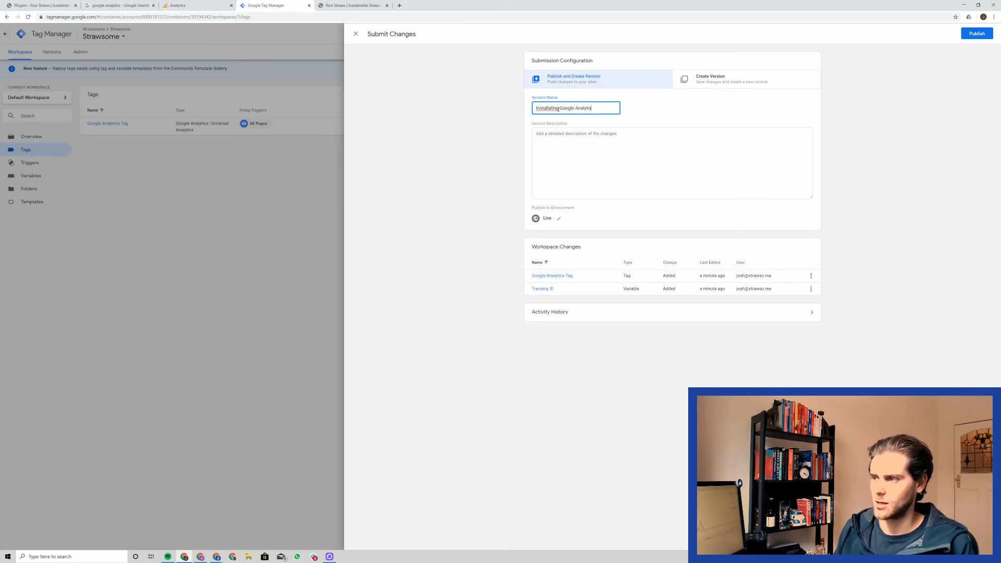
text(cs)
- Enter the version description "Installed it - woohoo!" and publish the version to the Live environment
key(Tab)
text(Installed it - woohoo!)
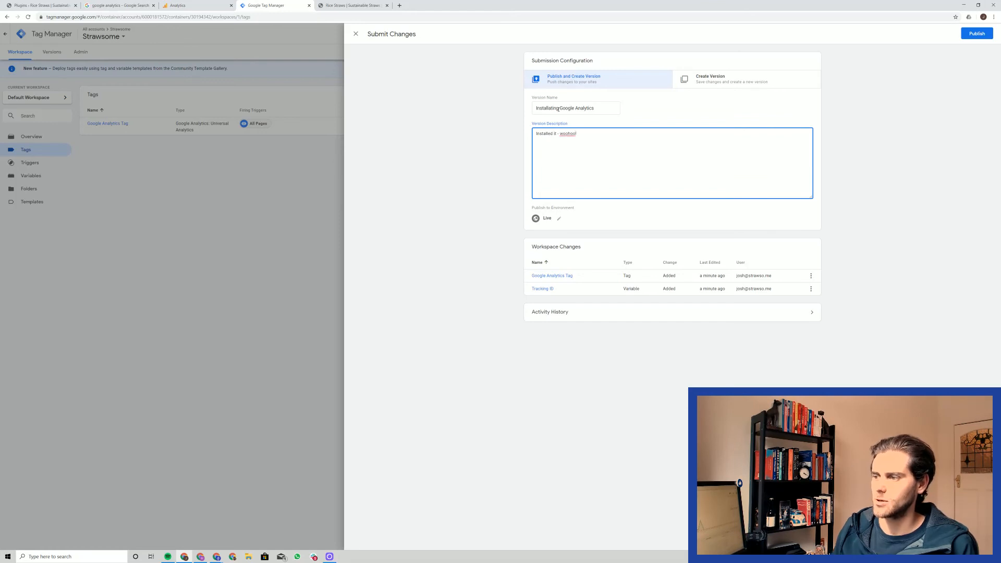
click(976, 34)
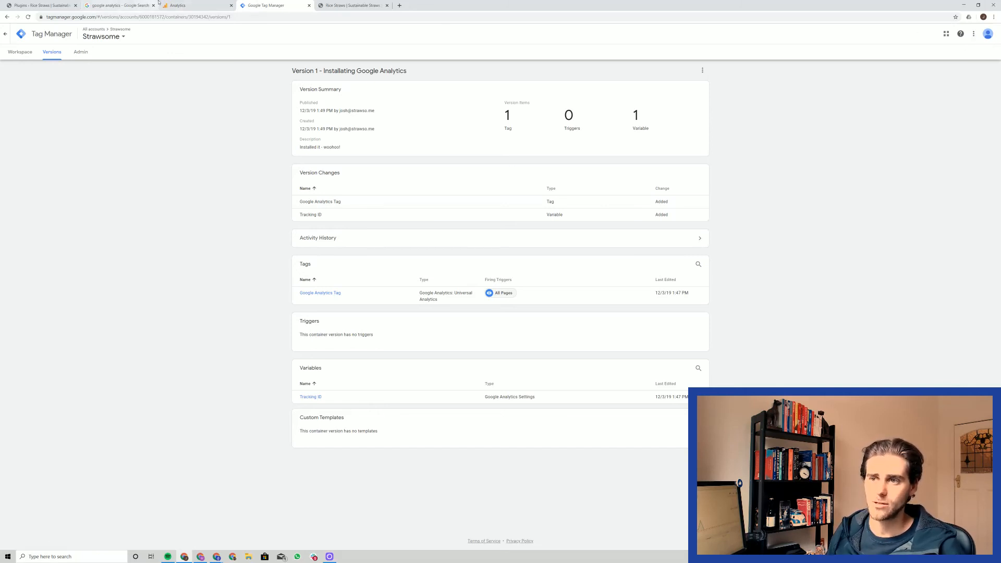
- Switch to Google Analytics and check the active users on site in the Realtime Overview report
click(185, 5)
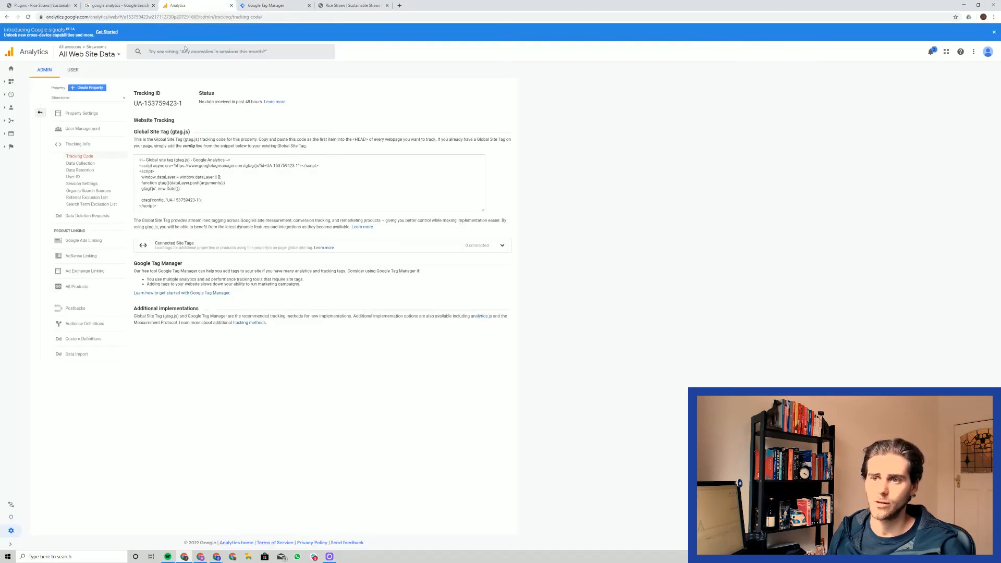
click(16, 70)
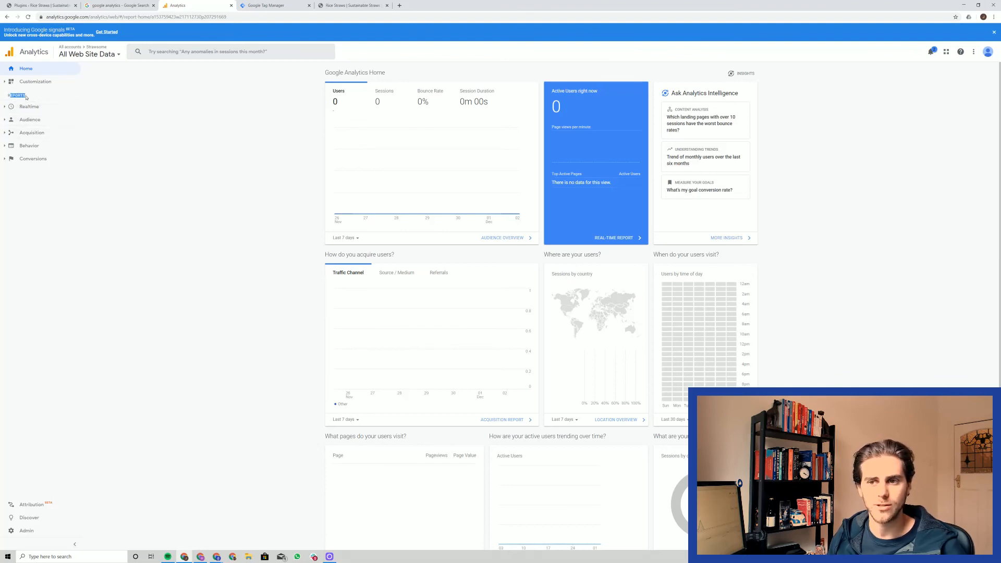
click(34, 108)
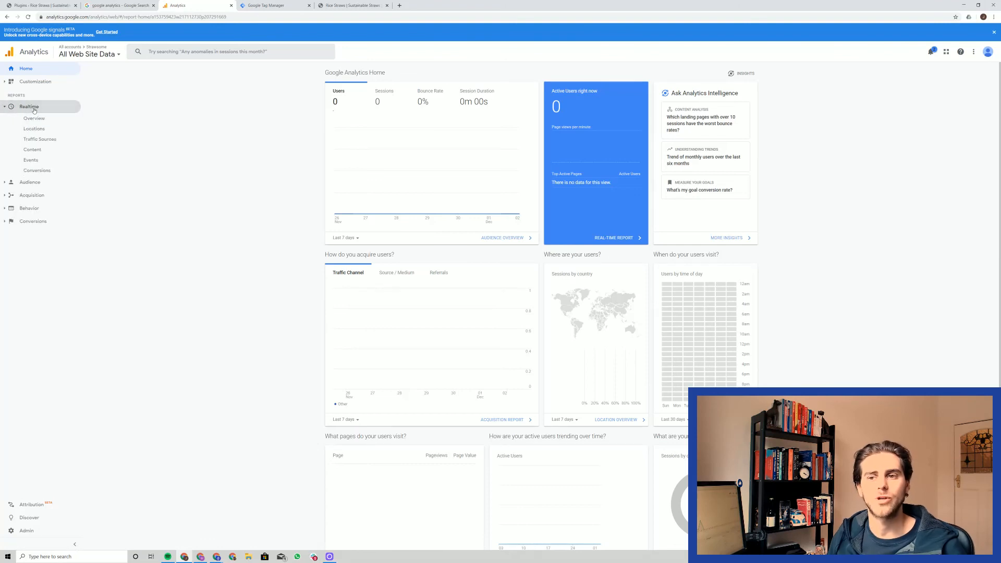
click(36, 118)
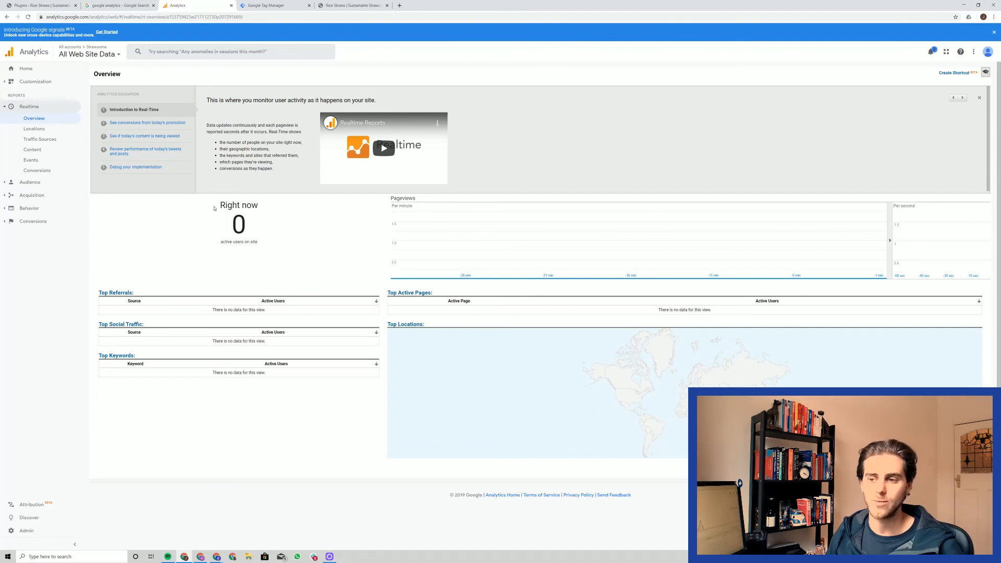
drag(216, 207, 245, 229)
click(244, 229)
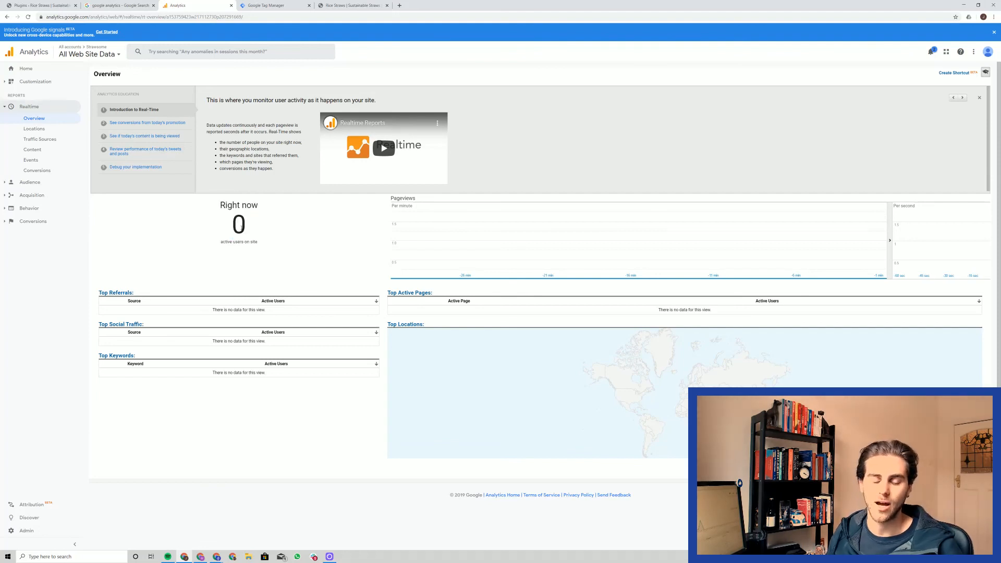